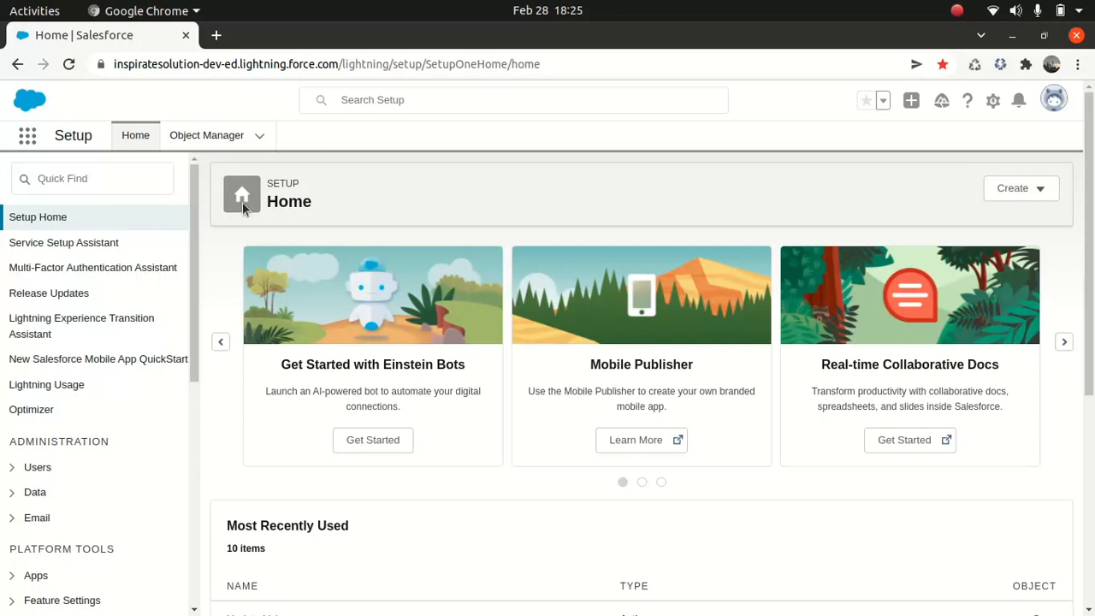
Find the Permission Sets page in Setup by searching for "permis" and start a new permission set.
left_click(993, 100)
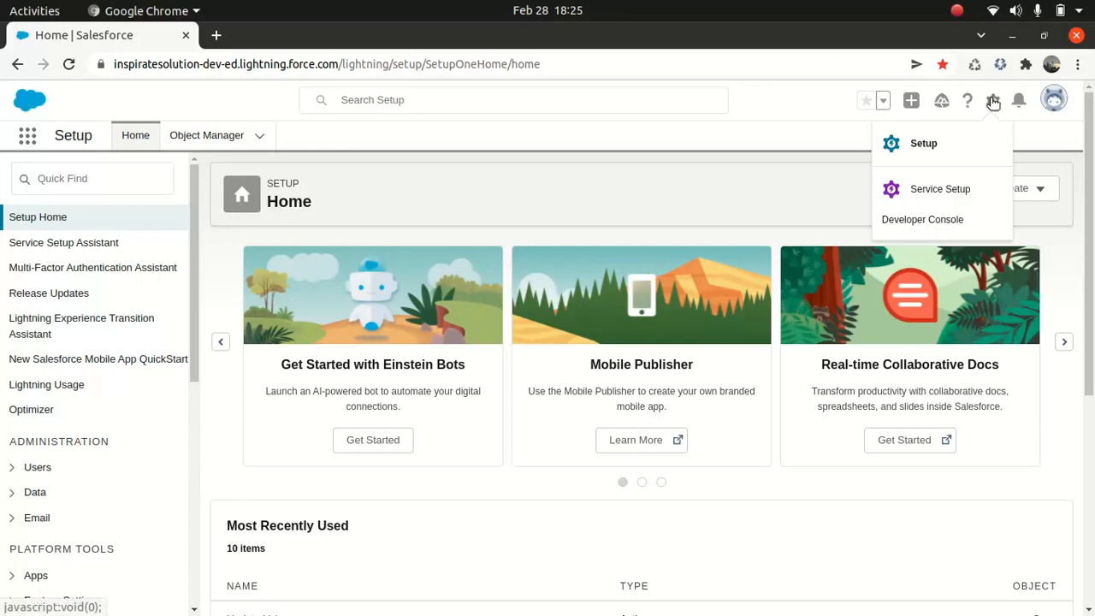
left_click(91, 178)
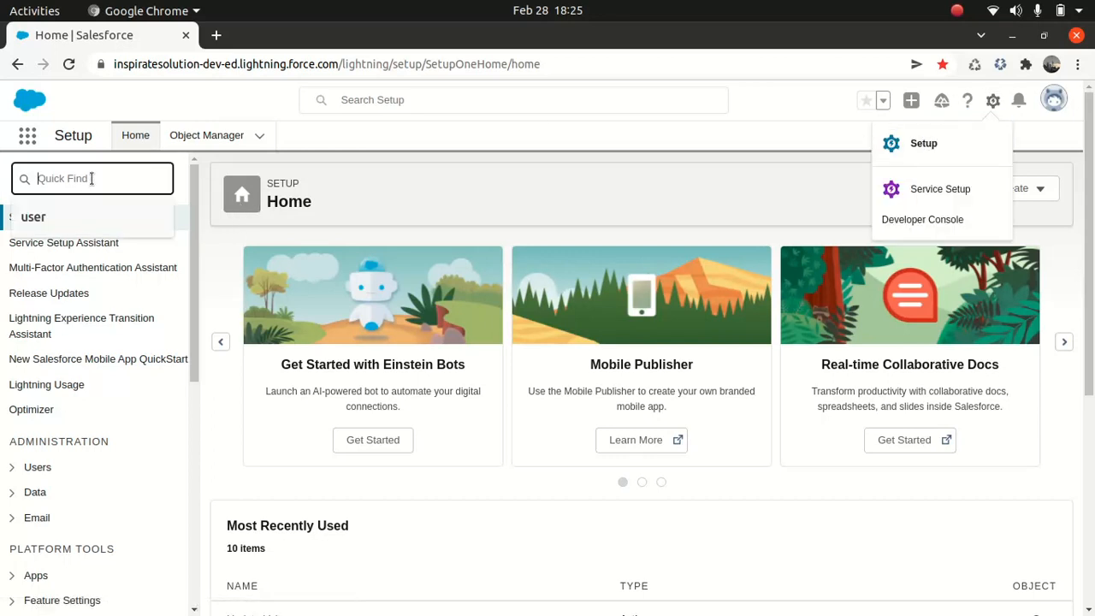
type("permis")
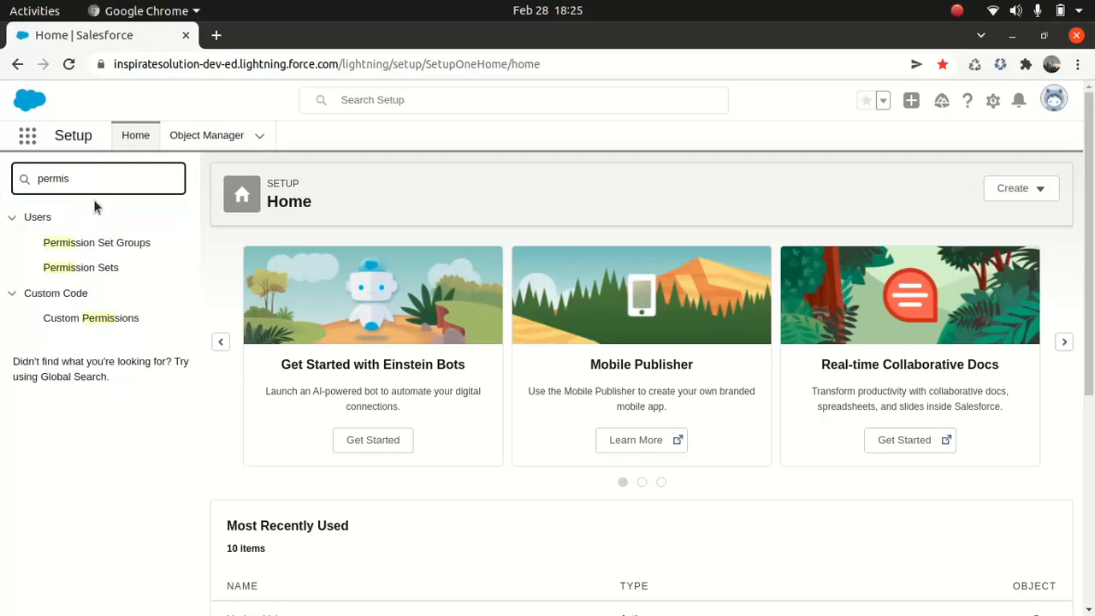
left_click(85, 272)
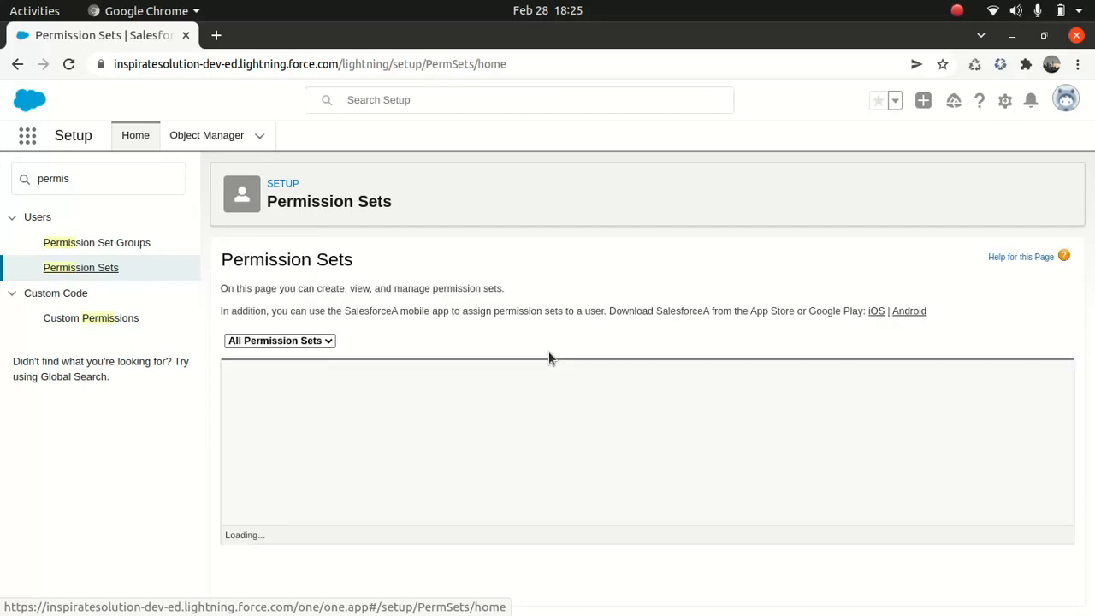
left_click(242, 373)
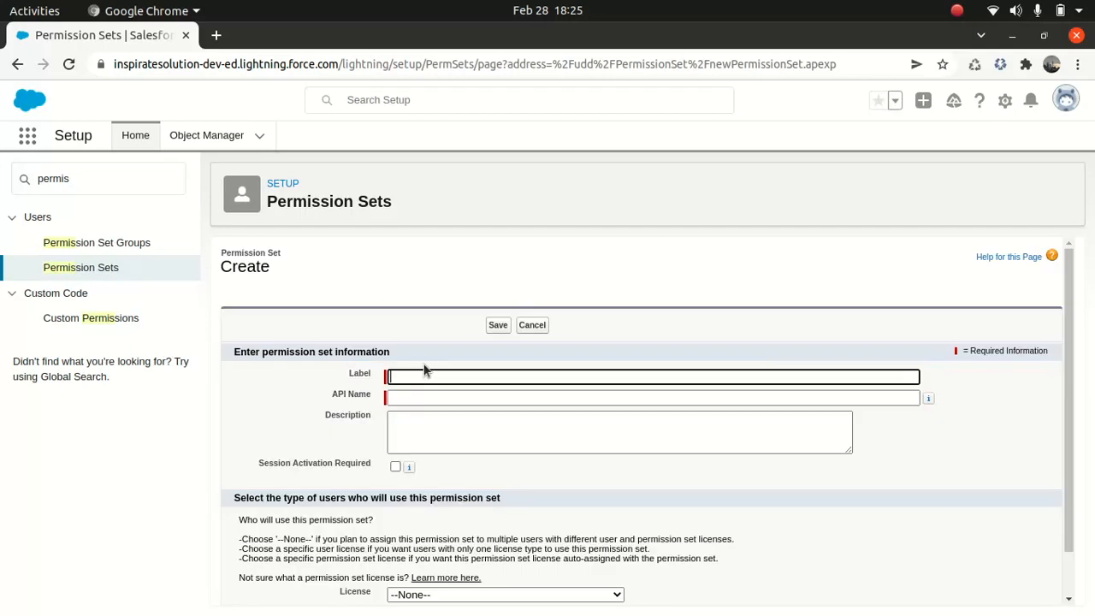
Label the permission set Quick Text Permission, accept the API name Quick_Text_Permission, and choose the Salesforce license.
type("Quick TextPermission")
key("Tab")
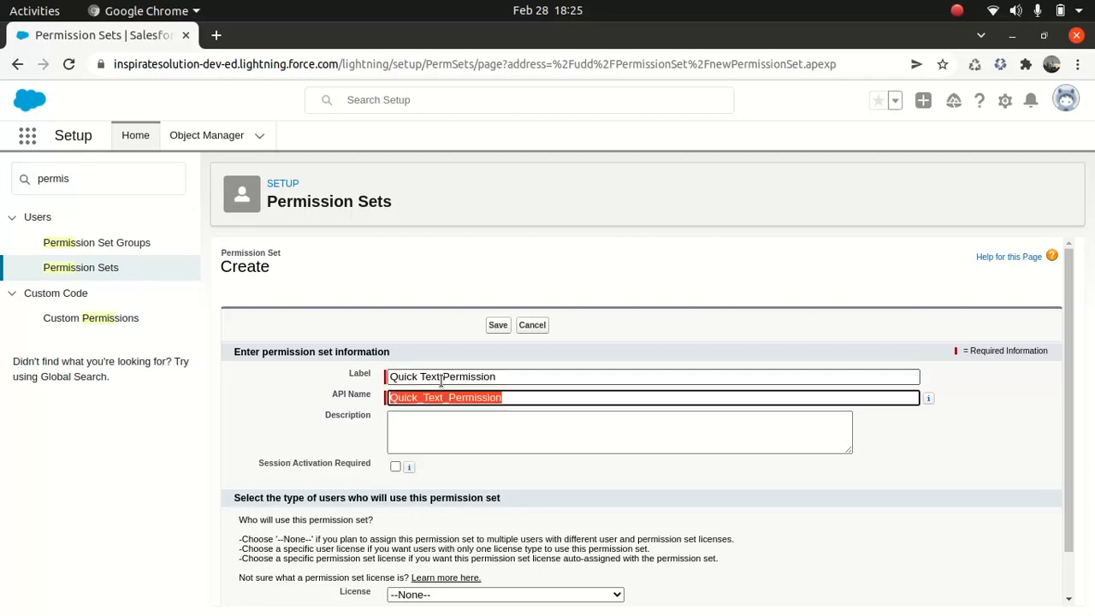
left_click(530, 601)
key("s")
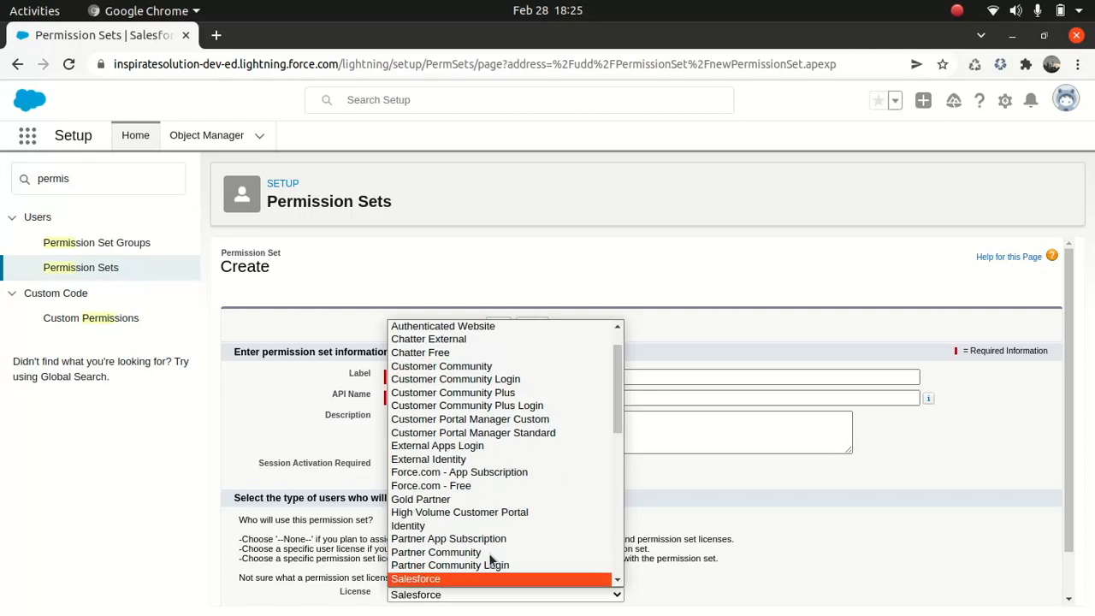
key("Return")
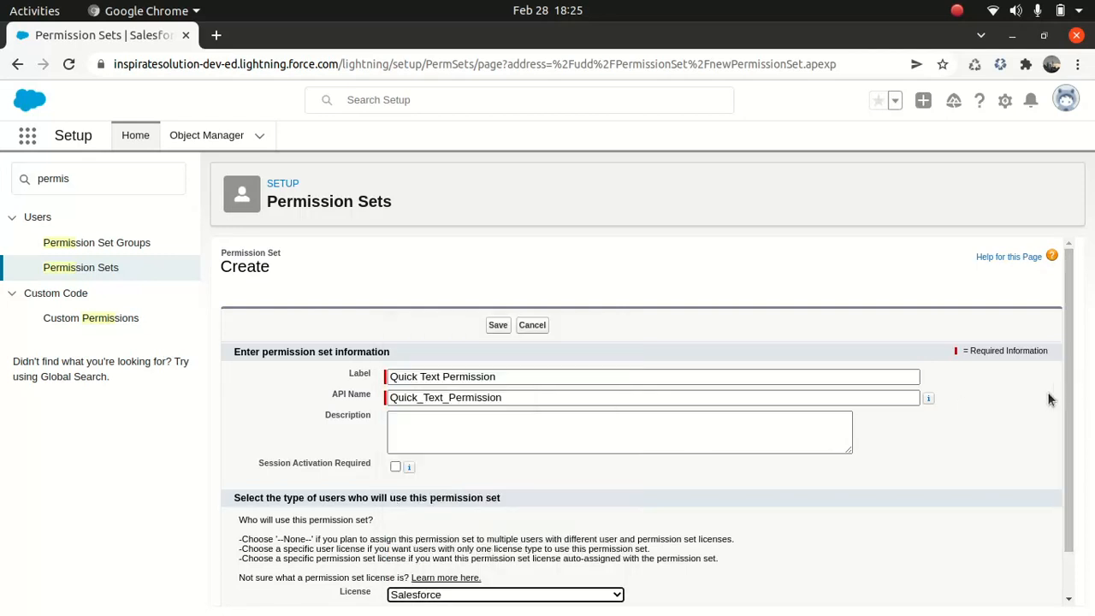
Copy the API name Quick_Text_Permission into the description and save the permission set.
double_click(531, 400)
key("ctrl+c")
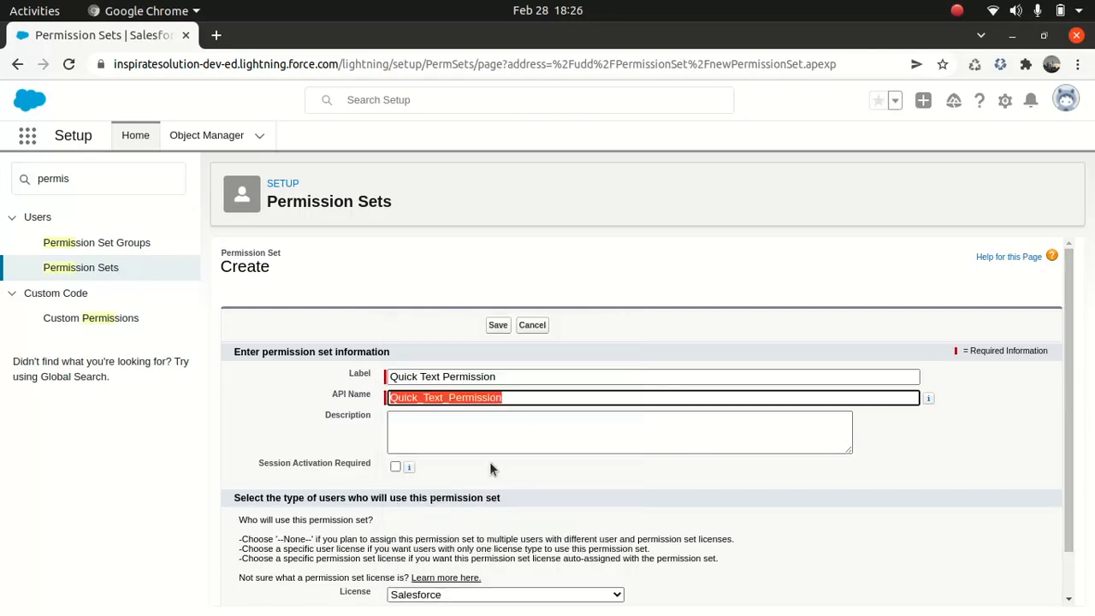
left_click(480, 433)
key("ctrl+v")
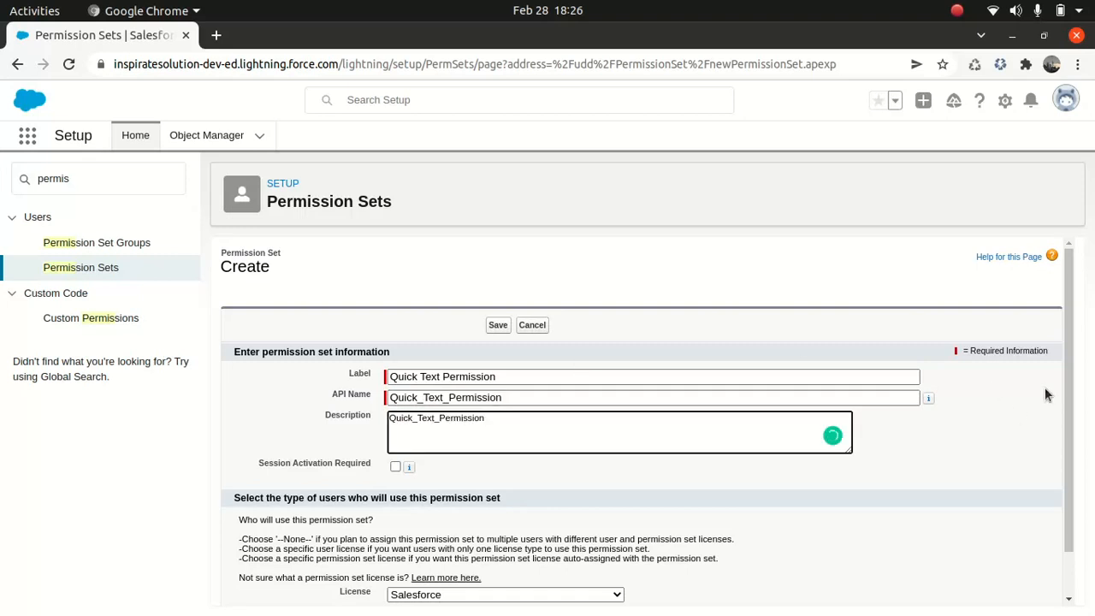
scroll(1066, 380, "down", 1)
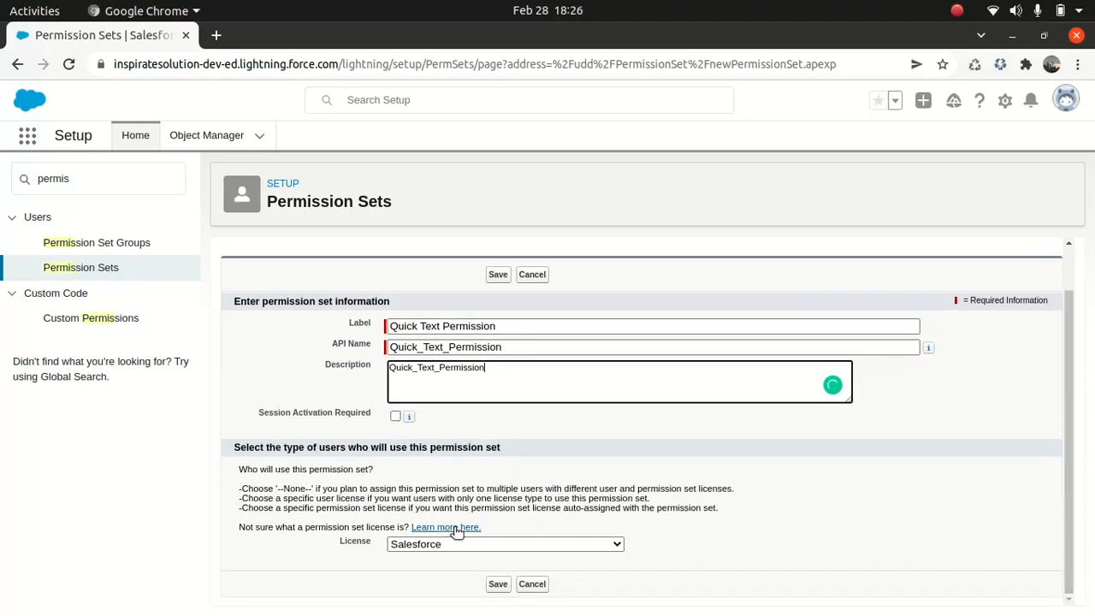
left_click(498, 585)
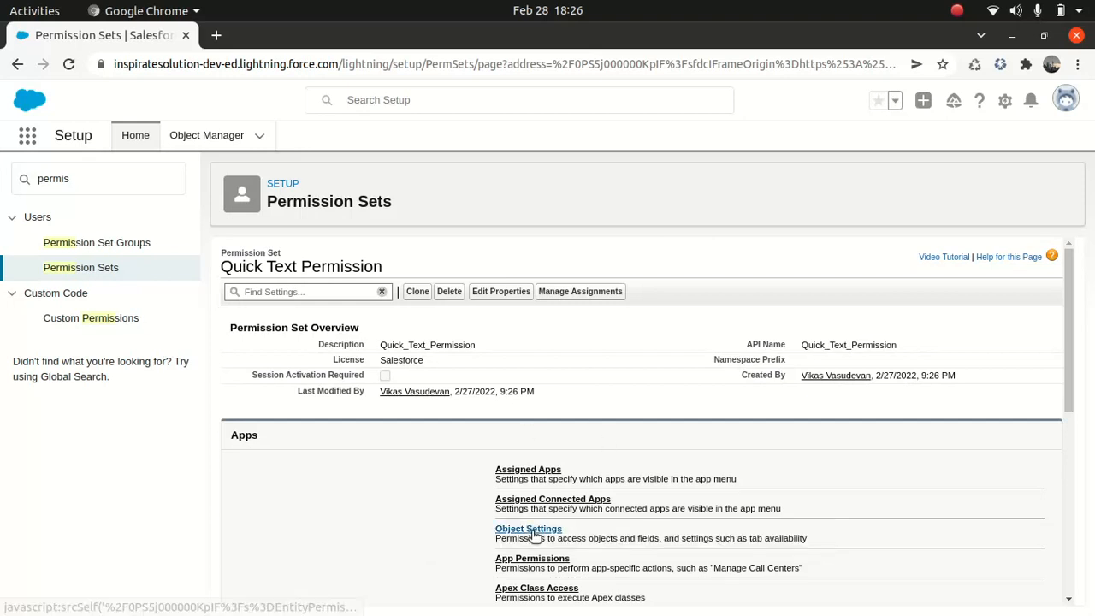
Find the Quick Text object within the permission set's object settings and open its permissions for editing.
left_click(514, 529)
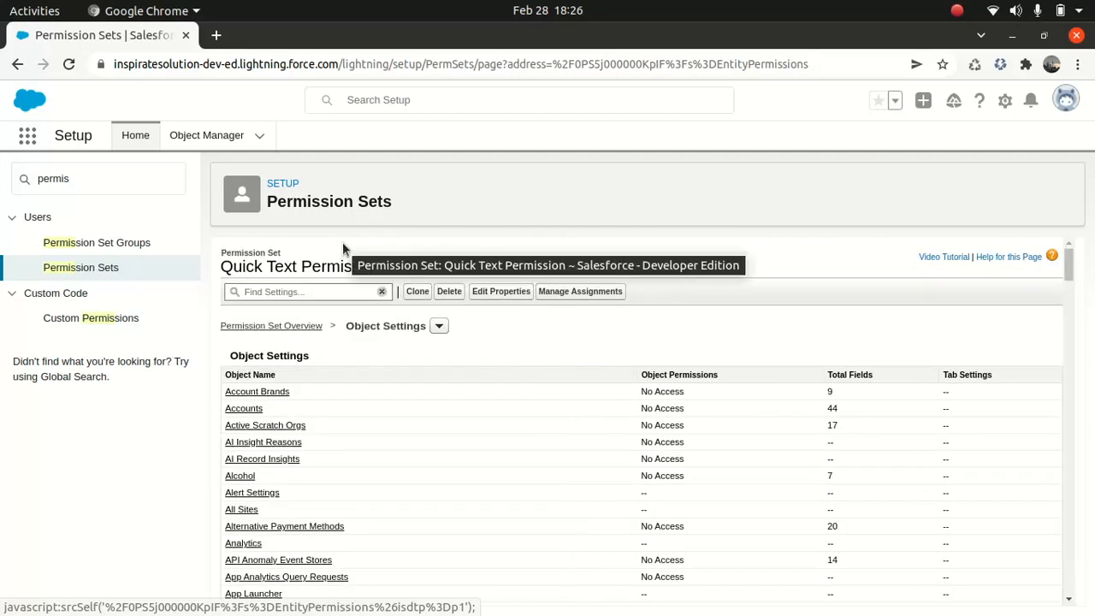
left_click(290, 291)
type("ouick")
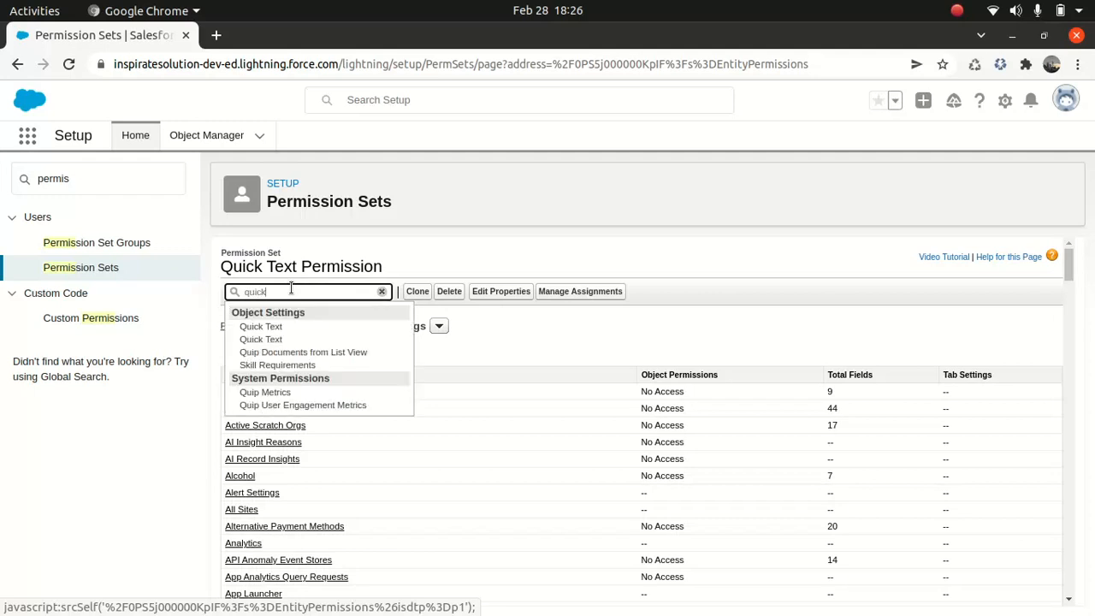
left_click(257, 327)
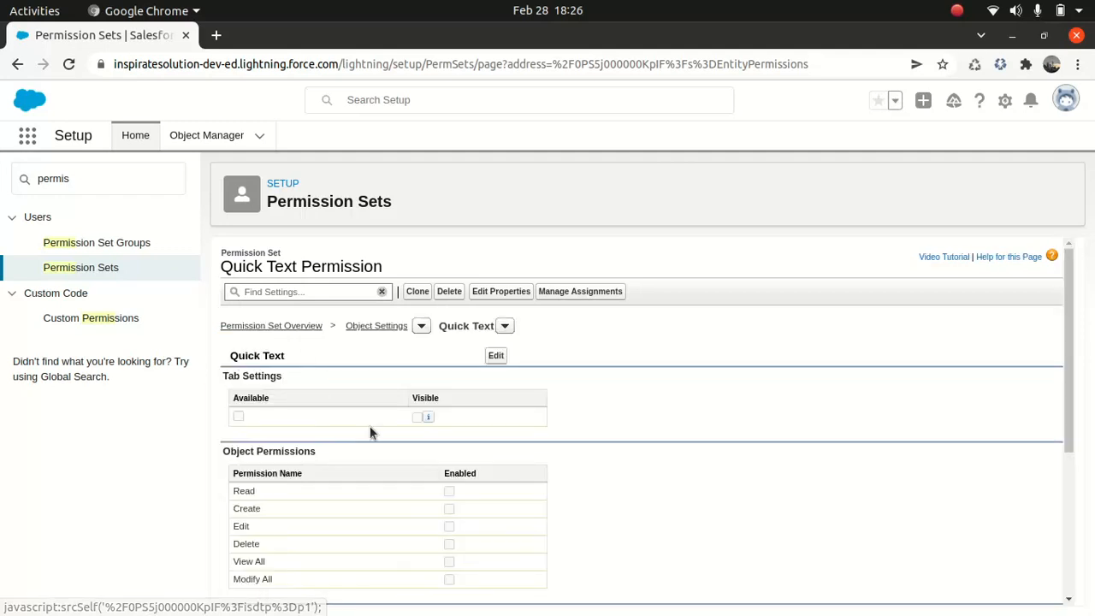
left_click(496, 355)
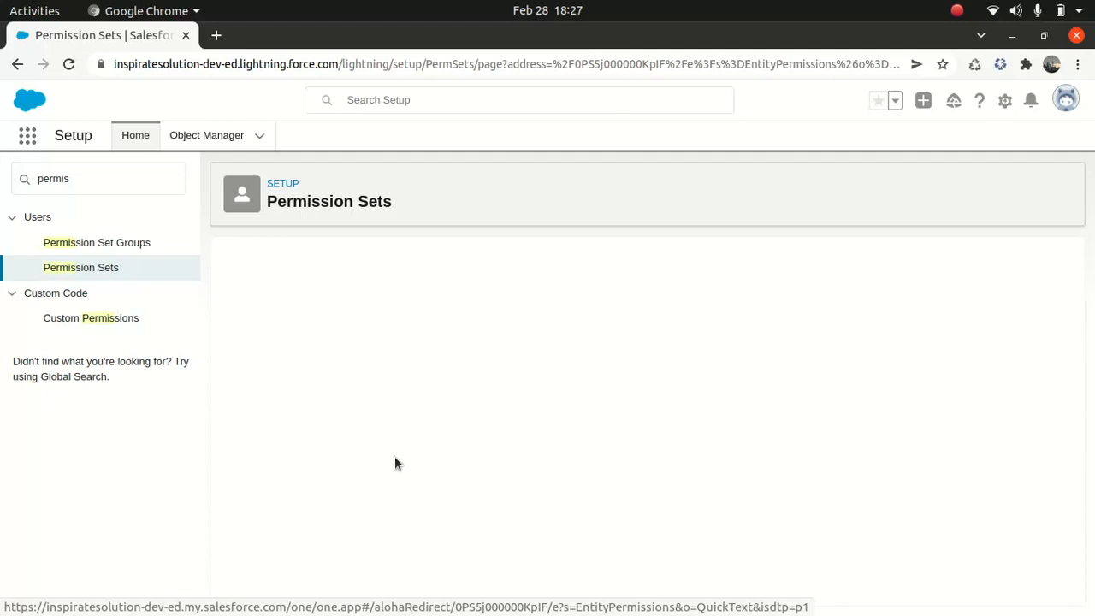
Find the Quick Text item by searching apps and items for "quick" and open it in a new browser tab.
left_click(30, 139)
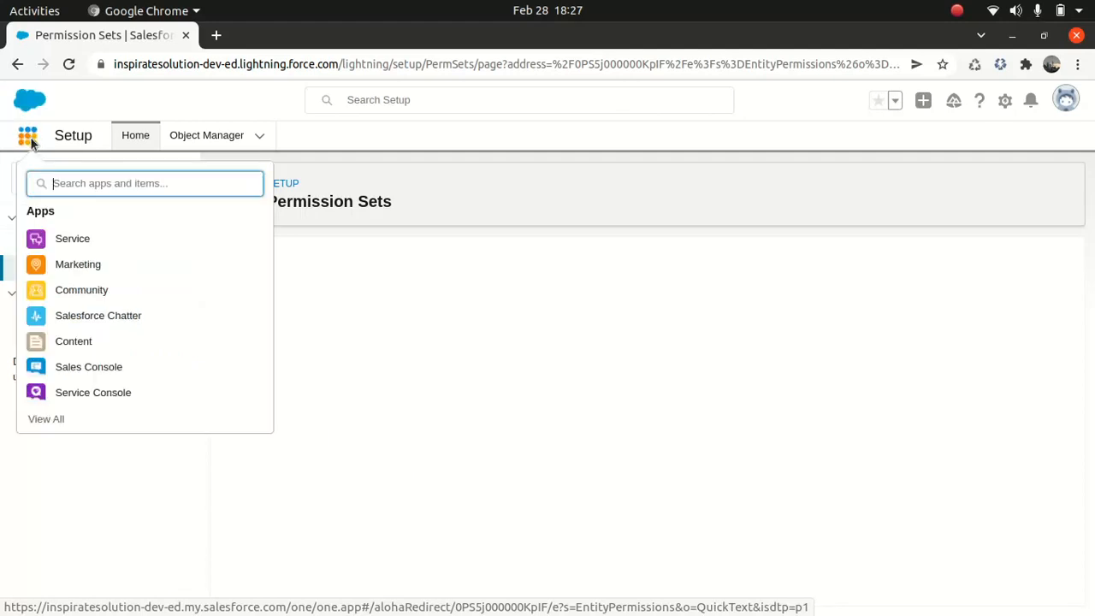
type("quick")
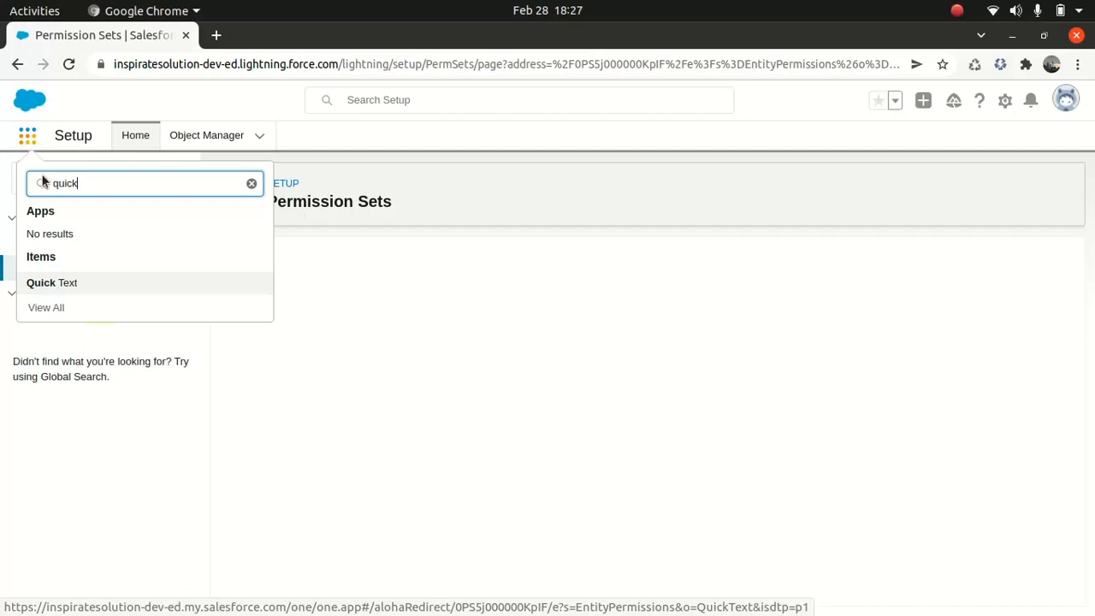
right_click(66, 283)
left_click(100, 301)
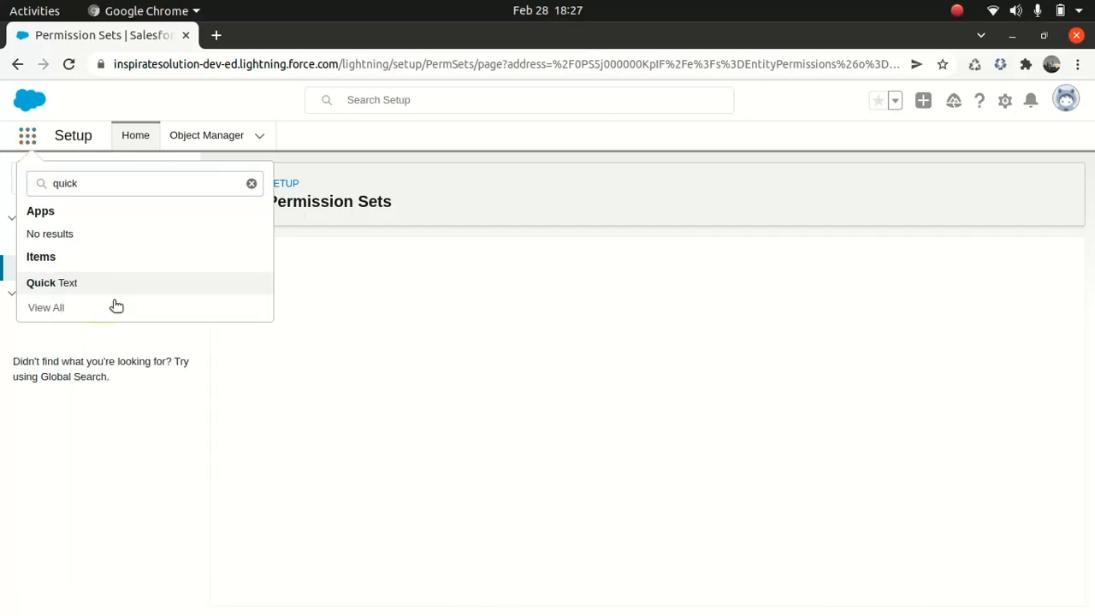
left_click(288, 36)
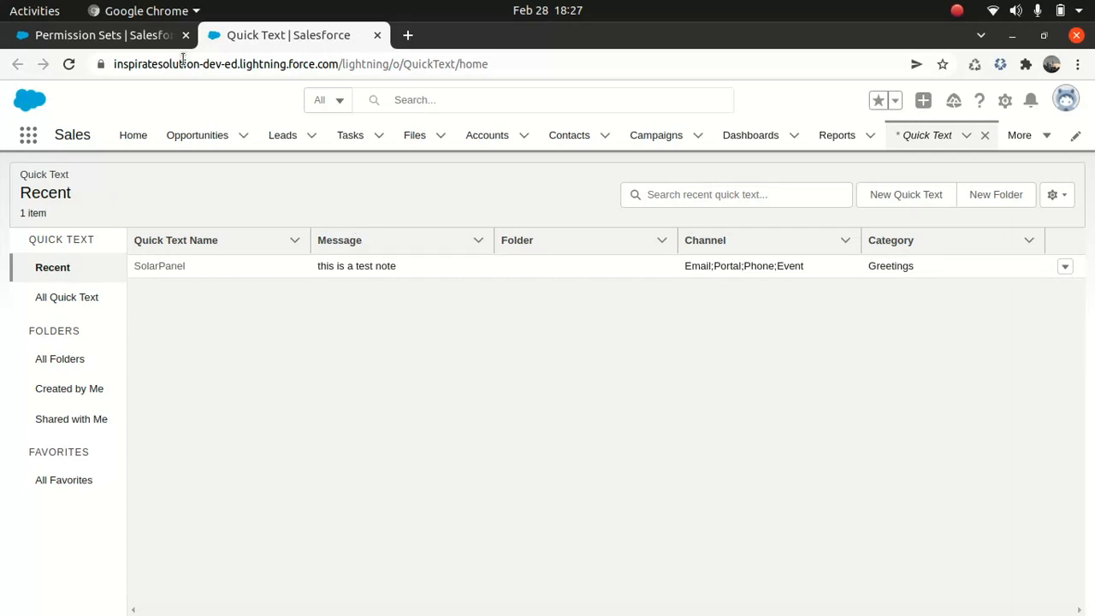
Reload the permission set editing page and enable Read, Create, Edit and Delete permissions for the Quick Text object.
left_click(135, 38)
left_click(299, 61)
key("Return")
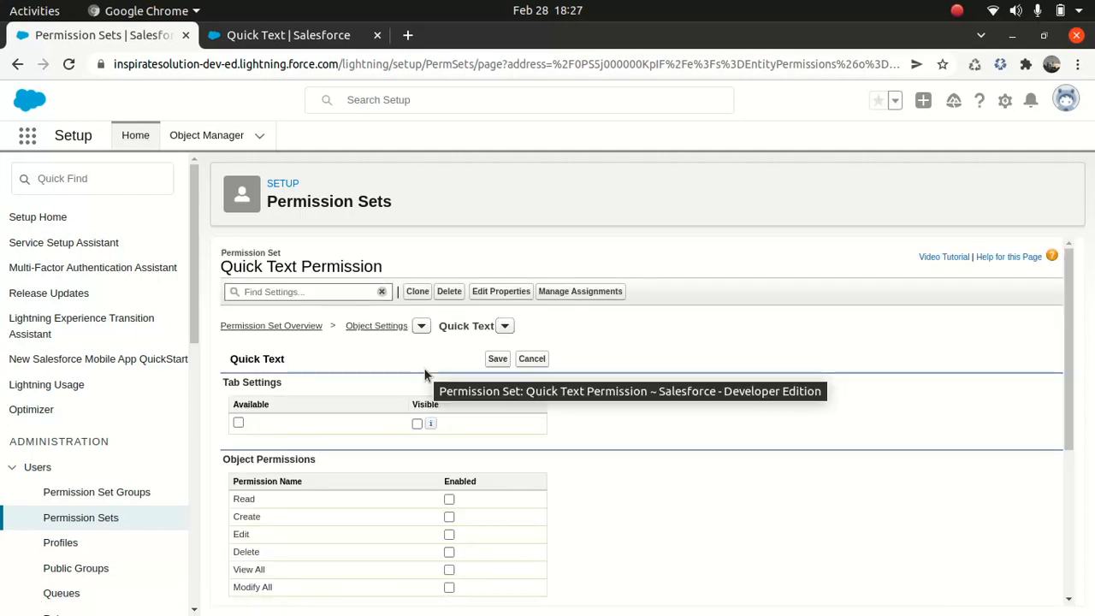
left_click(449, 499)
left_click(449, 517)
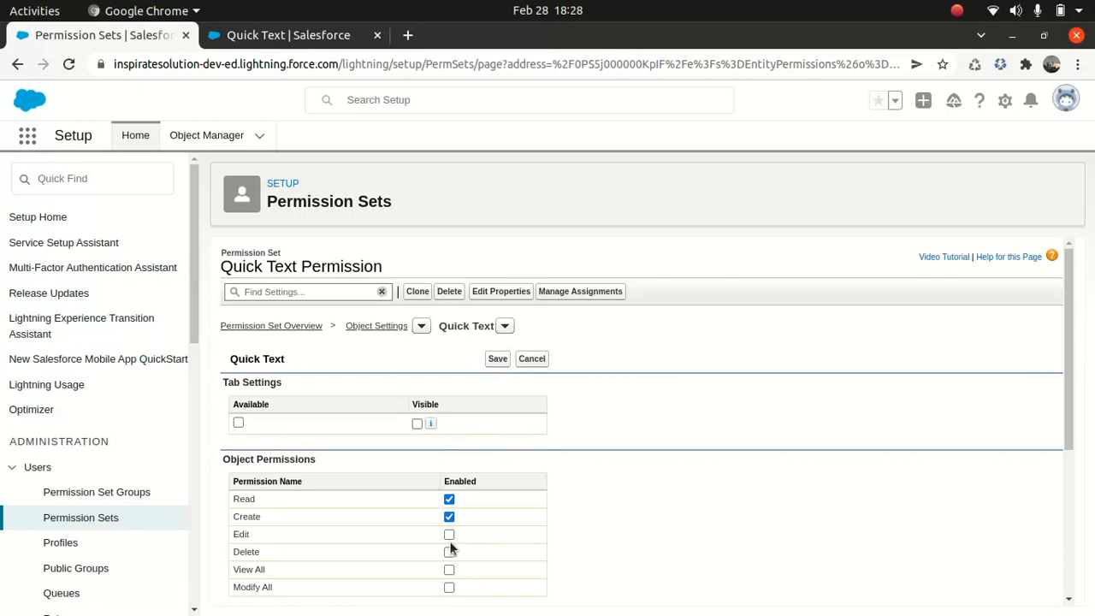
left_click(449, 535)
left_click(449, 552)
Make the Quick Text tab Available and Visible, and save the object's settings.
left_click(238, 422)
left_click(416, 423)
left_click(501, 360)
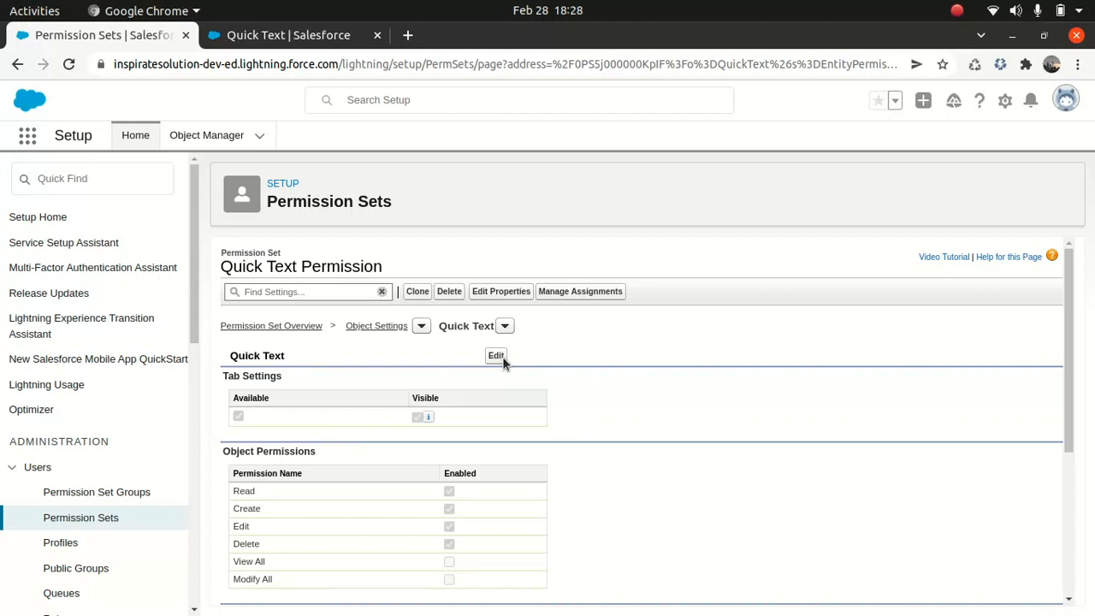
Assign the Quick Text Permission set to the user with the System Administrator profile and finish the assignment.
left_click(564, 290)
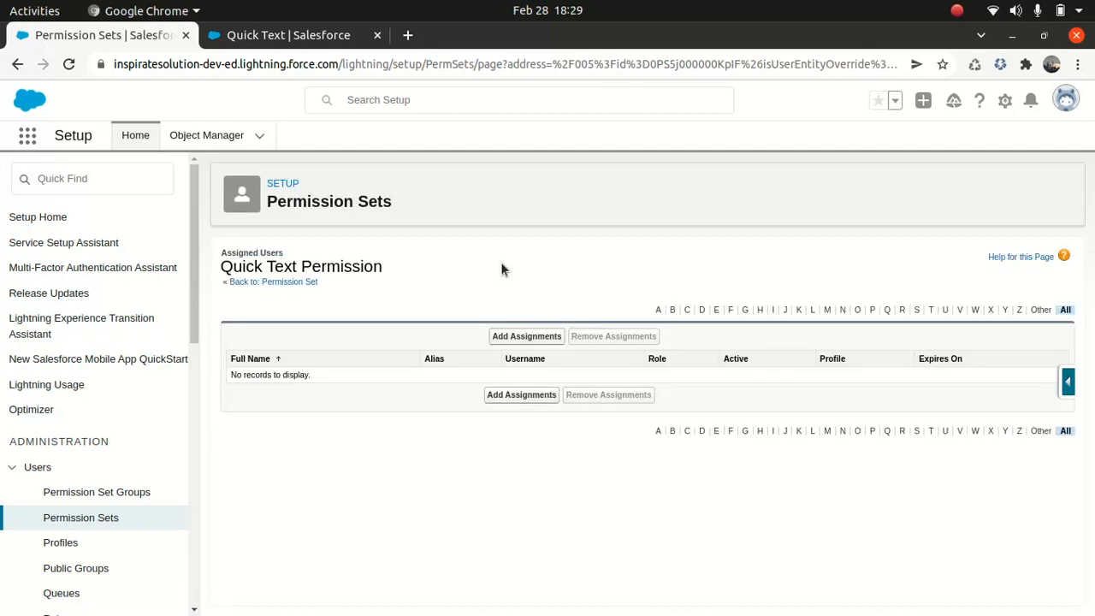
left_click(522, 336)
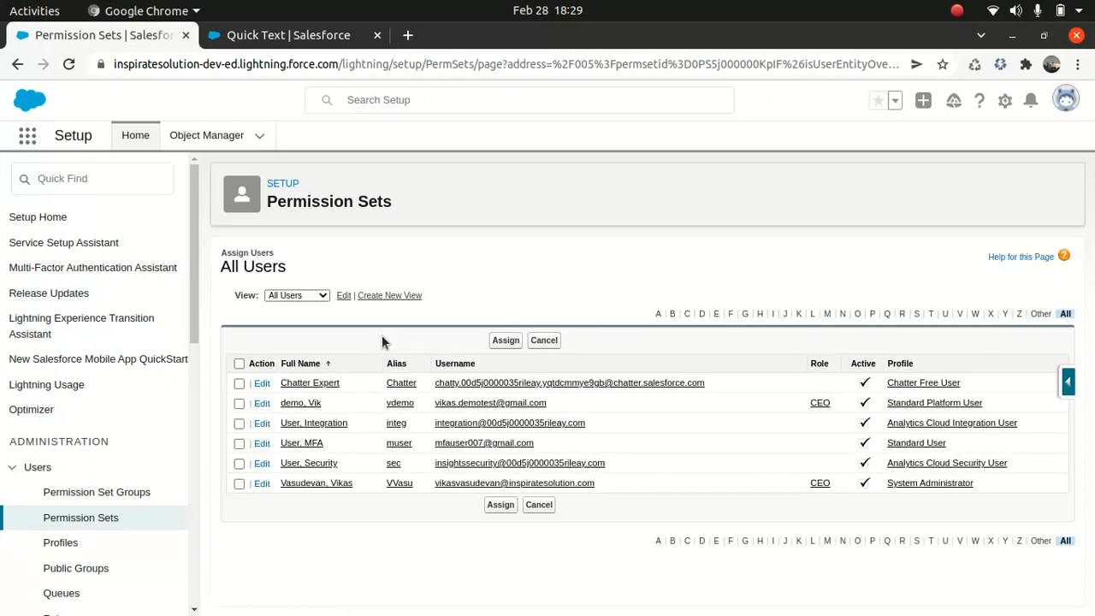
left_click(239, 483)
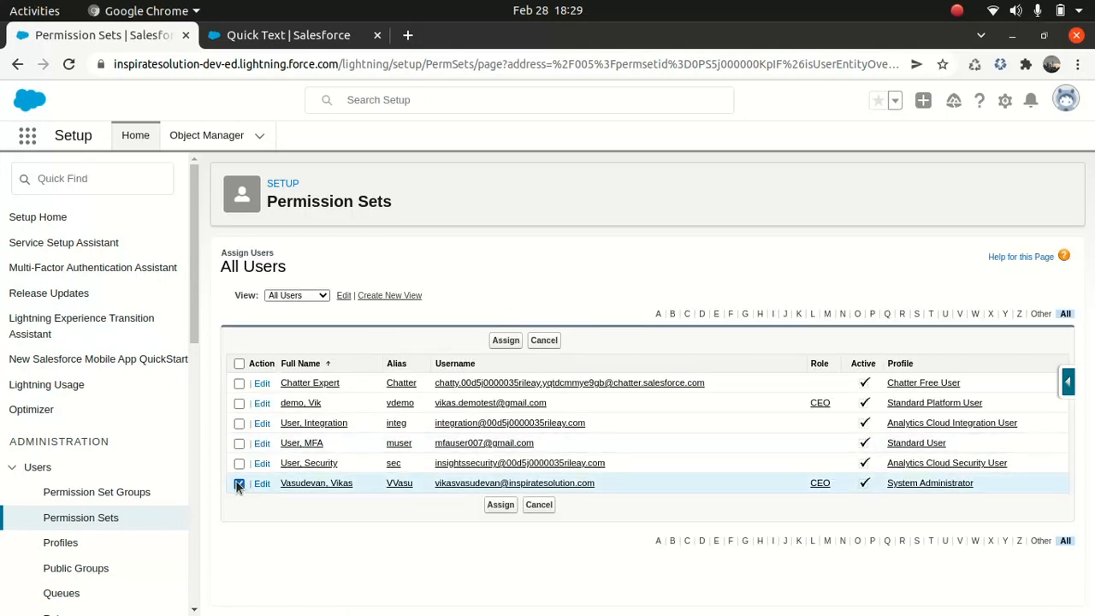
left_click(493, 508)
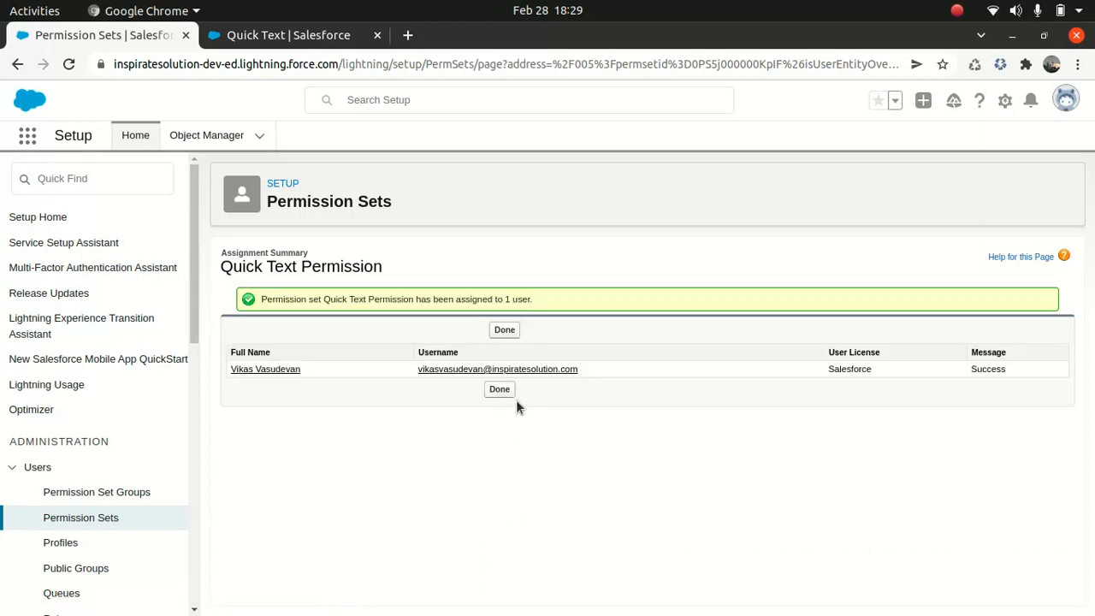
left_click(499, 390)
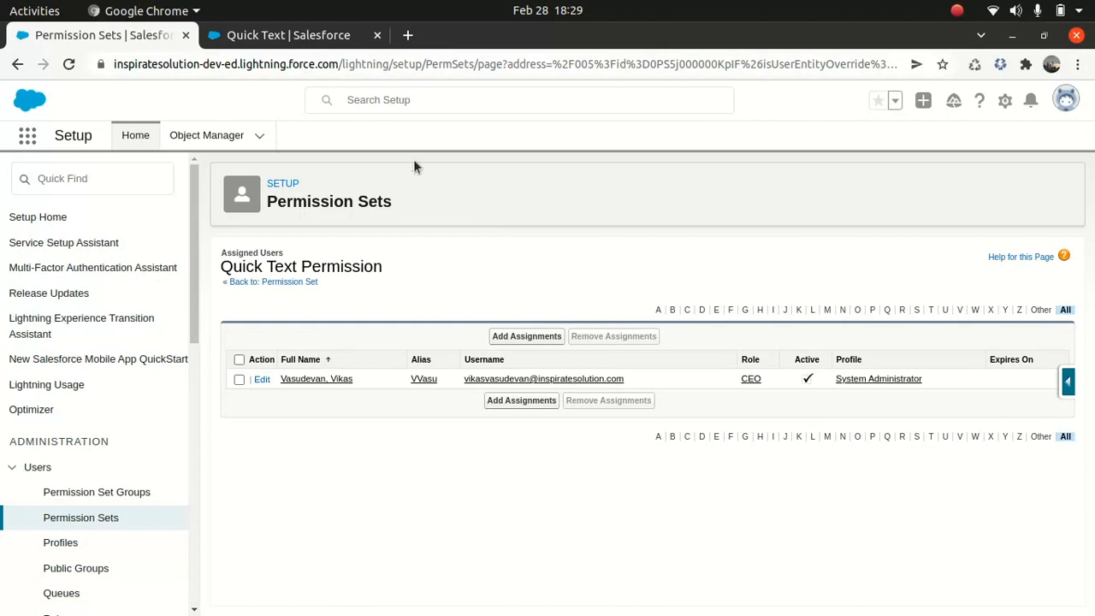
Return to the Quick Text browser tab and open the Quick Text item by searching apps and items for "quick".
left_click(307, 34)
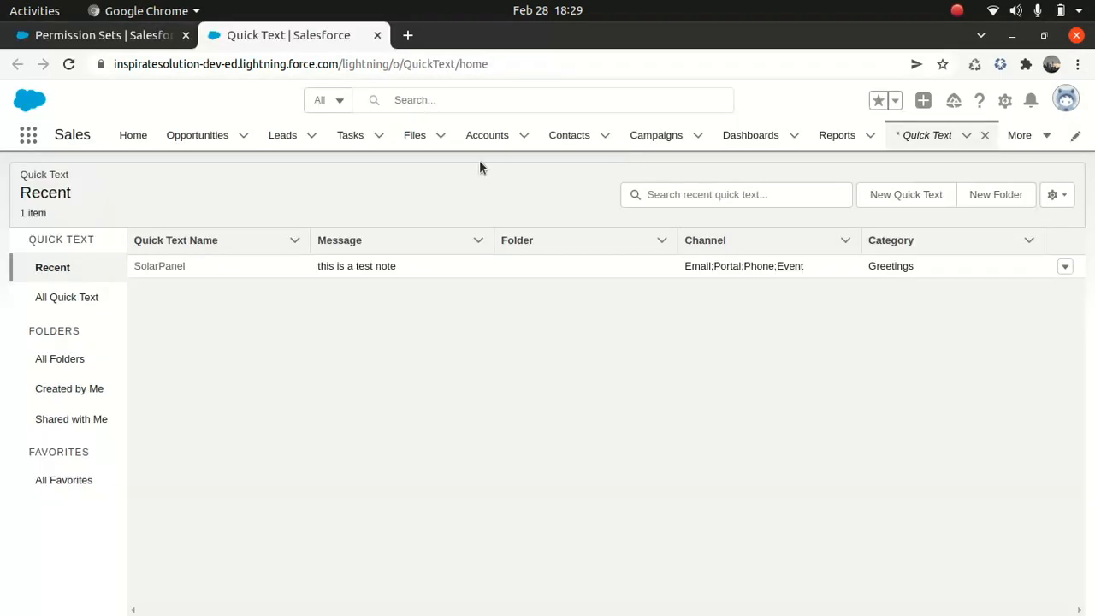
left_click(29, 135)
type("quck")
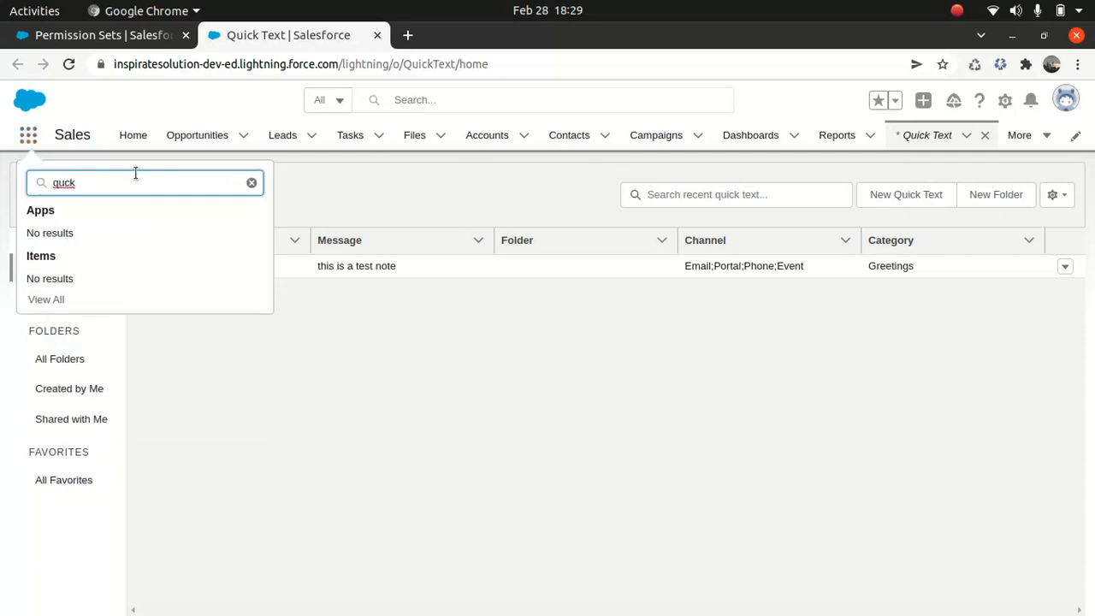
key("BackSpace")
key("BackSpace")
type("ick")
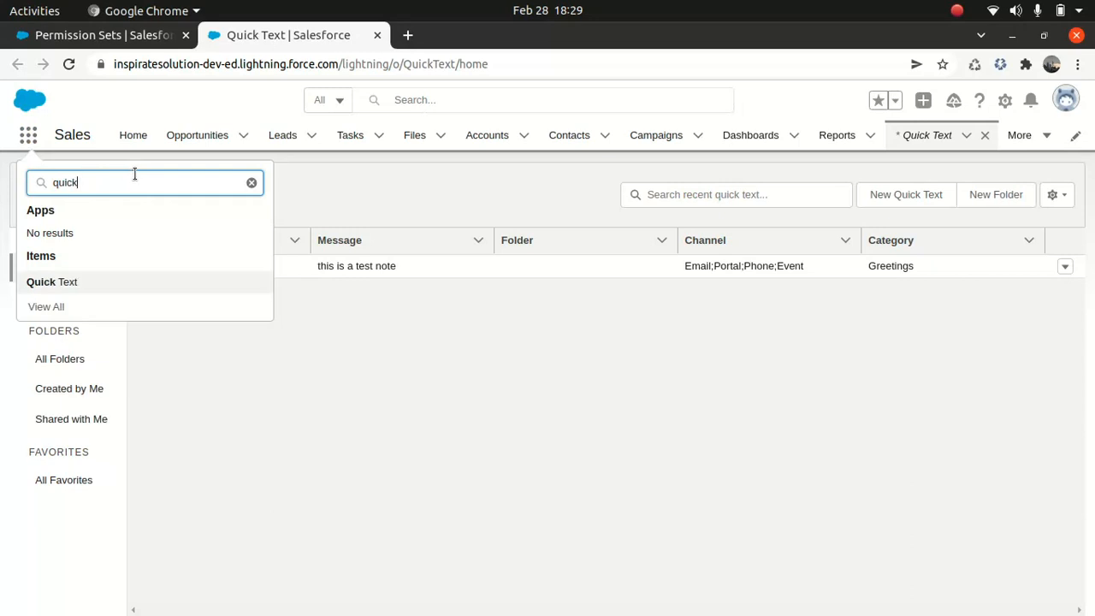
left_click(62, 282)
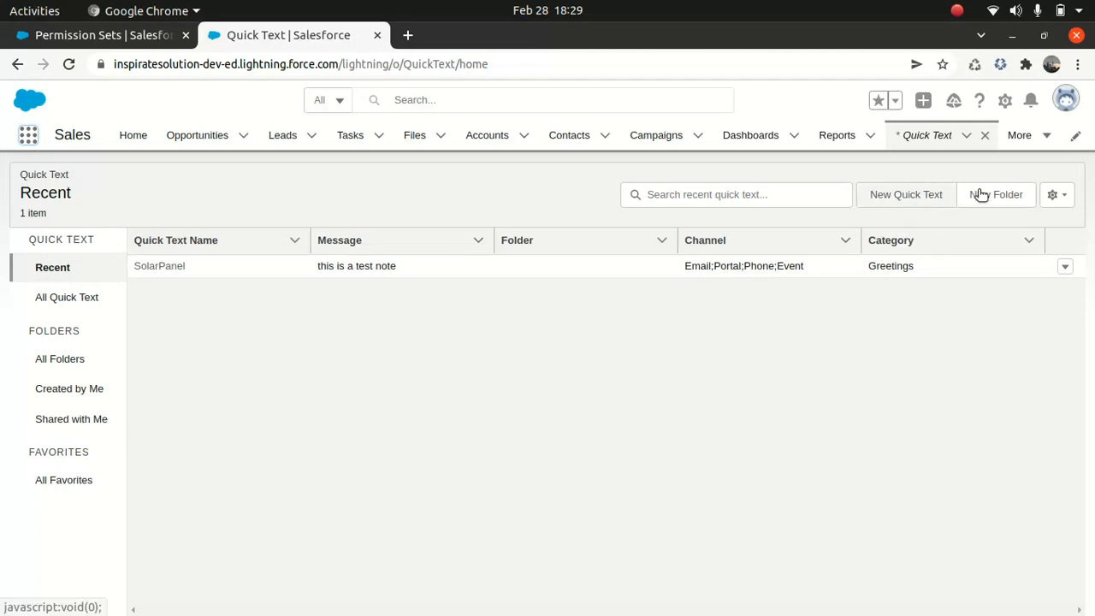
Start a new quick text and name it Case Greeting.
left_click(906, 195)
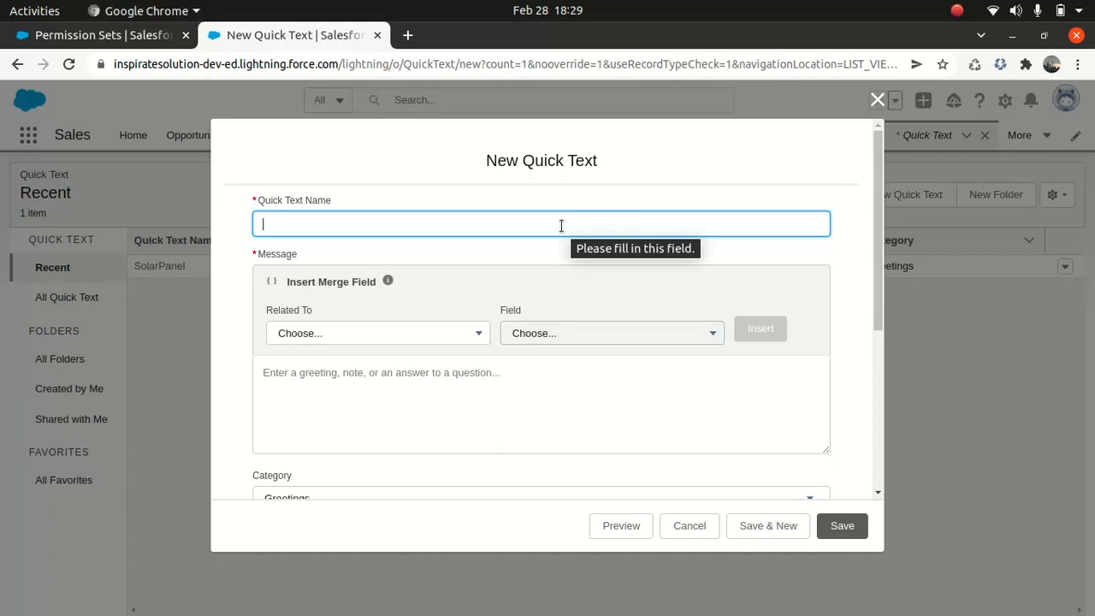
type("Case ")
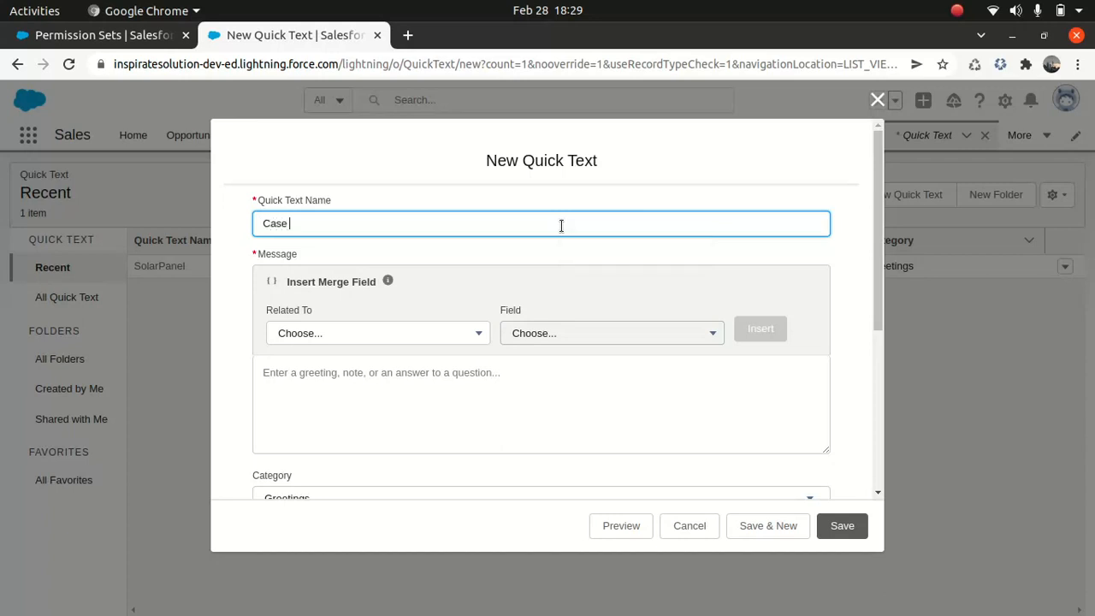
type("Greeting")
key("Tab")
Insert the Case ID merge field, related to Case, into the quick text's message.
left_click(422, 333)
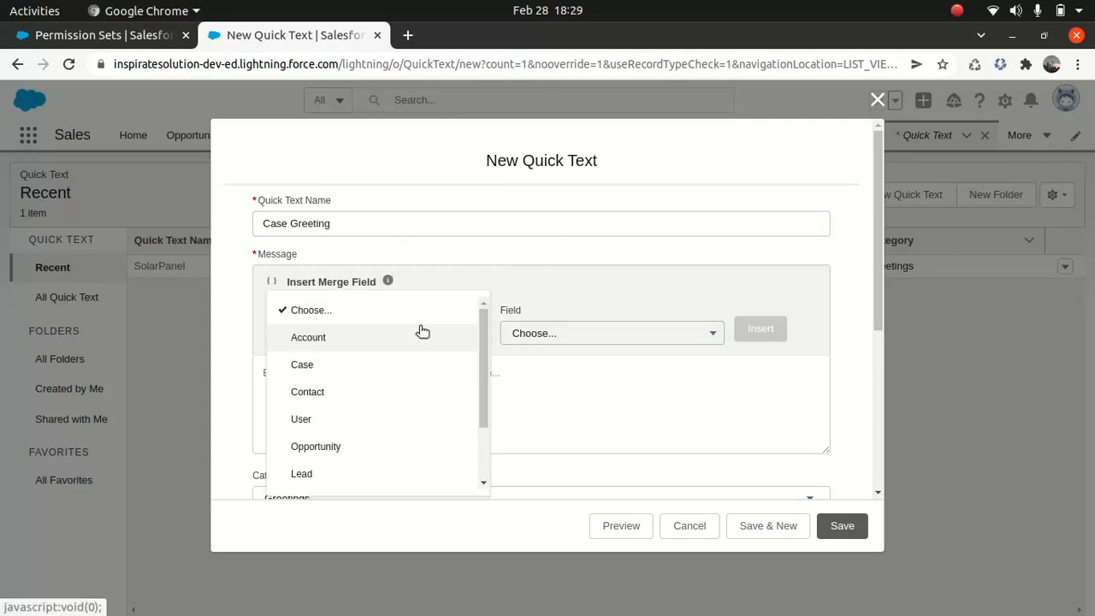
left_click(309, 366)
left_click(550, 334)
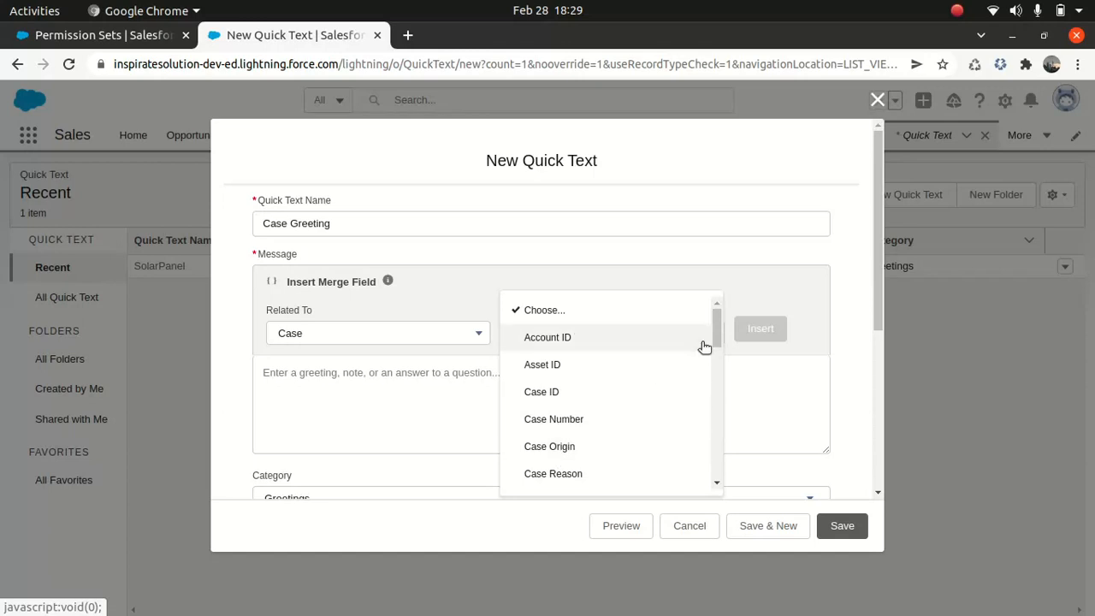
left_click(565, 448)
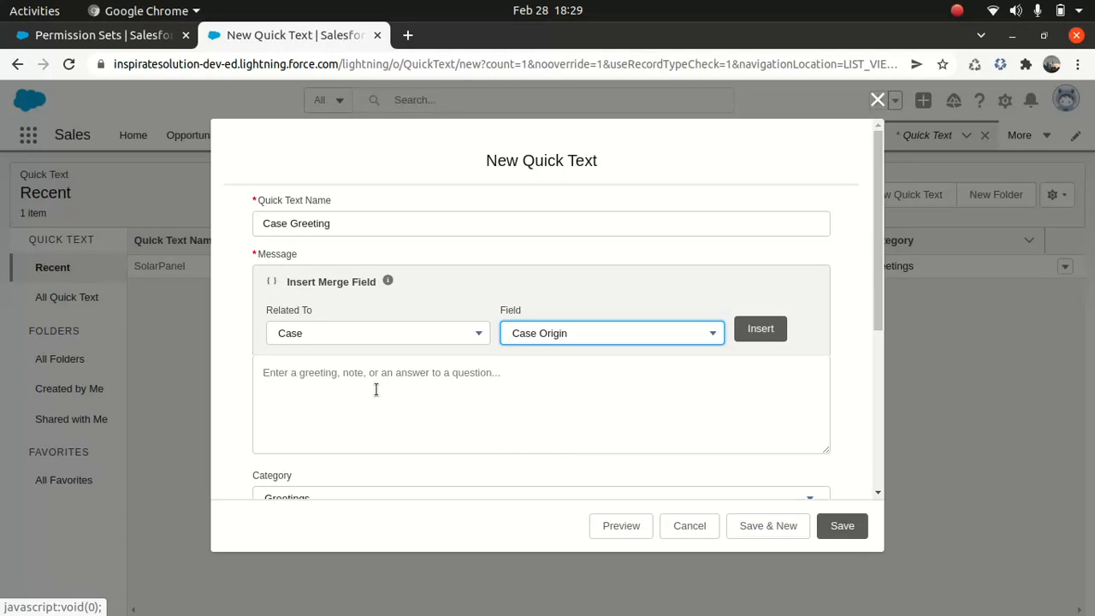
left_click(630, 335)
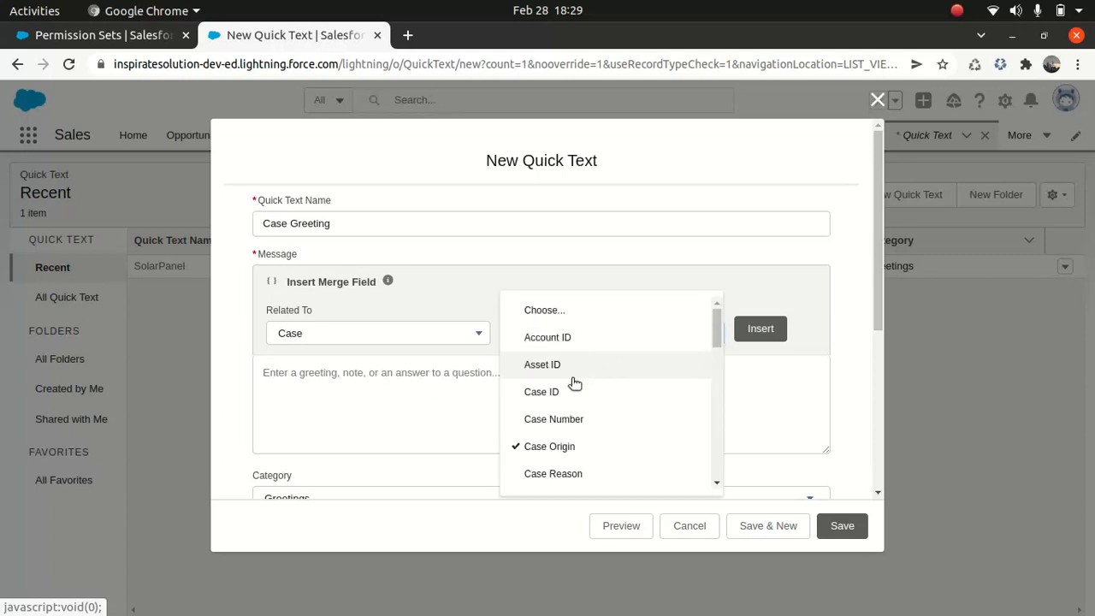
left_click(542, 392)
left_click(373, 376)
left_click(752, 333)
Add the greeting "Dear Customer" on its own line before the merge field in the message.
left_click(261, 373)
type("Dear  ")
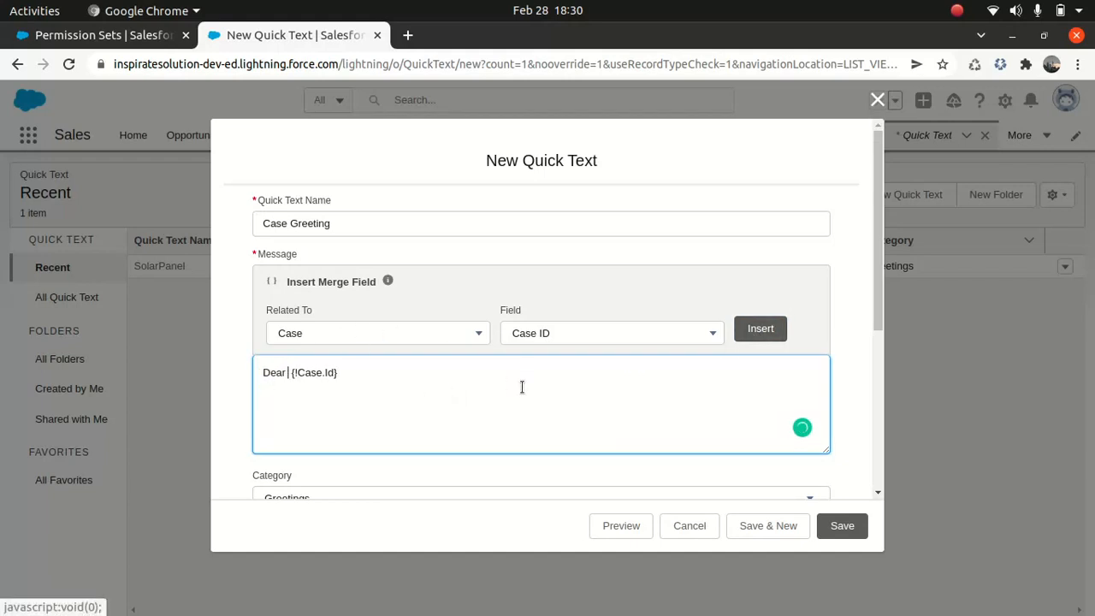
type("Cust")
key("BackSpace")
type("omer")
key("BackSpace")
key("BackSpace")
key("BackSpace")
key("BackSpace")
type("tomer")
key("Return")
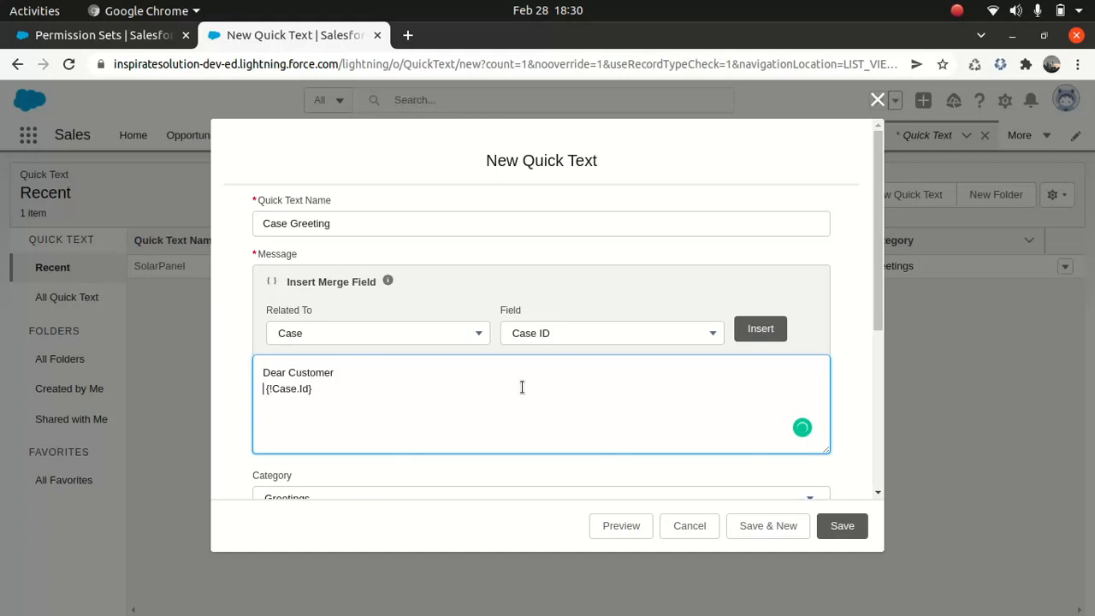
Write "Please find attached your case number" directly in front of the merge field on the message's second line.
left_click(521, 387)
type("Plea")
key("BackSpace")
key("BackSpace")
key("BackSpace")
type("ja")
key("BackSpace")
key("BackSpace")
type("has")
key("BackSpace")
key("BackSpace")
left_click(264, 389)
type("Please find ")
type("attached y")
type("our case num")
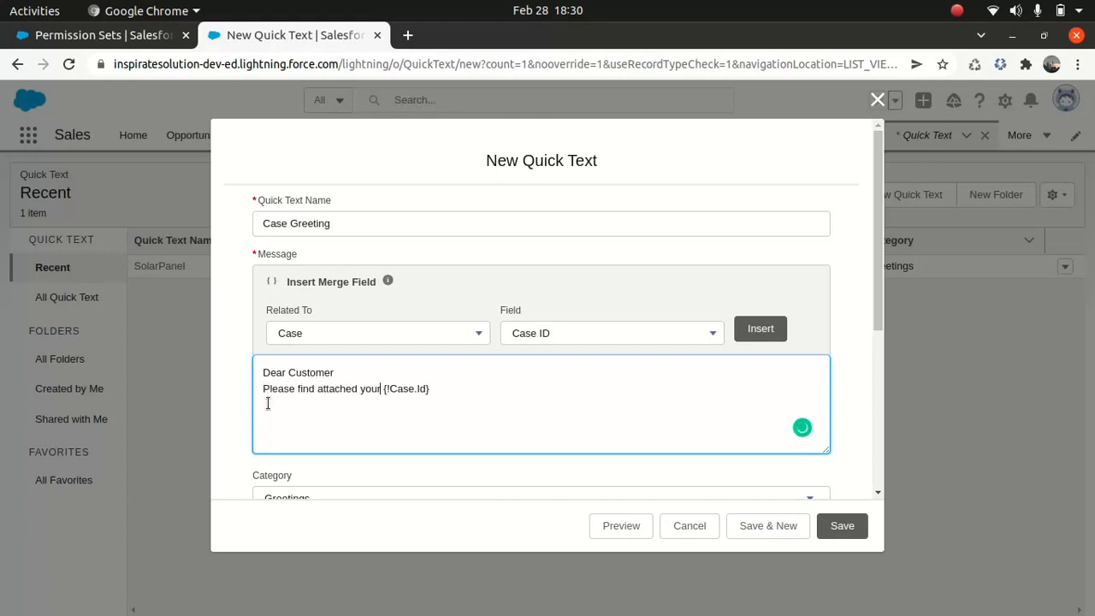
type("ber")
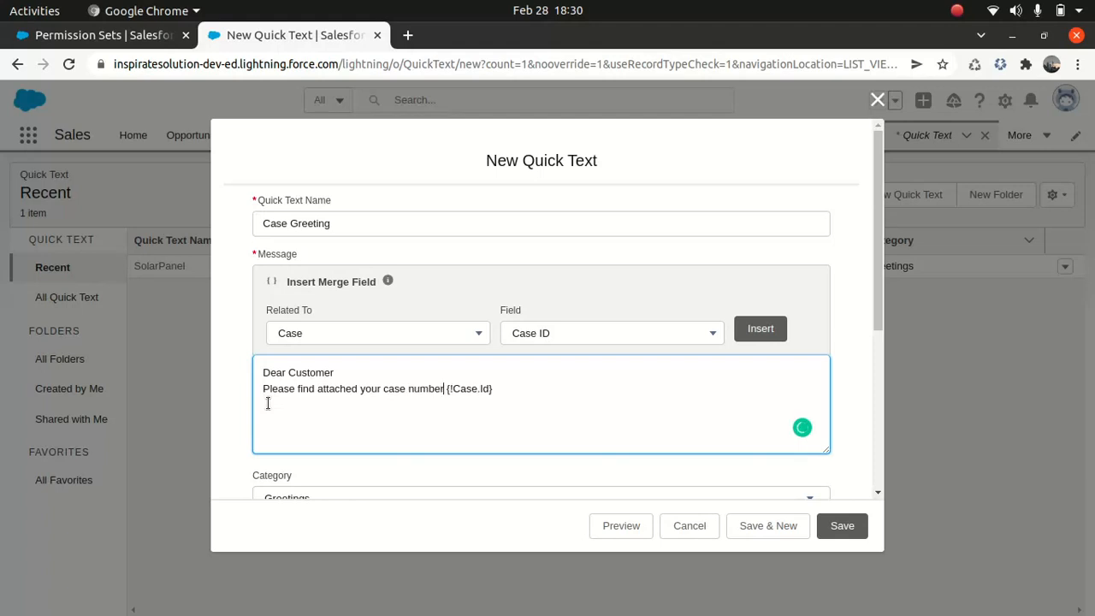
Save the quick text with the Greetings category and the Email channel.
left_click_drag(874, 319, 856, 410)
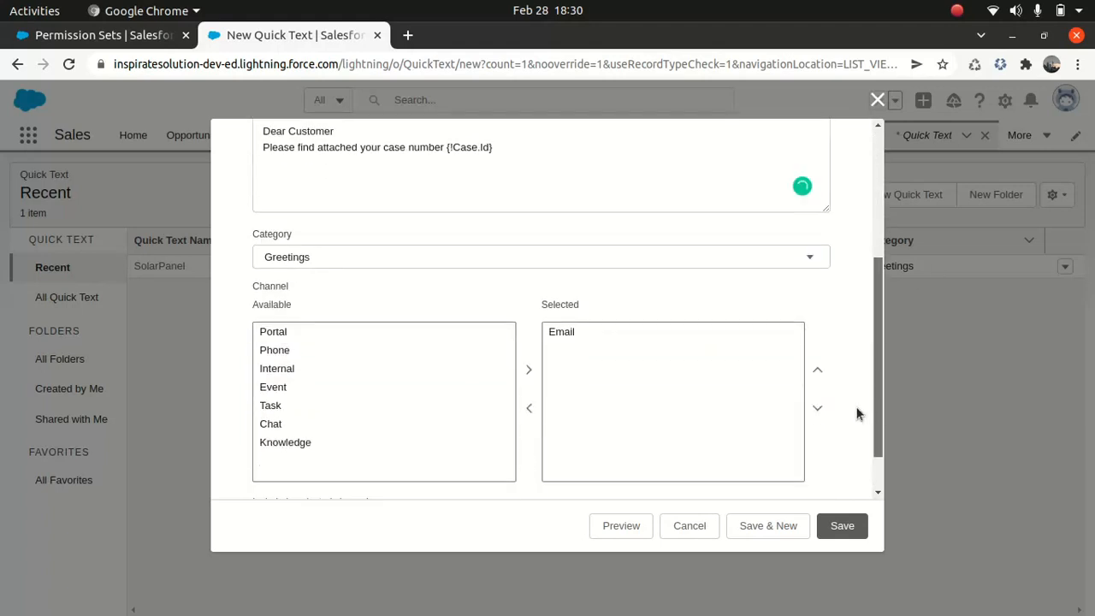
left_click(470, 257)
left_click(470, 256)
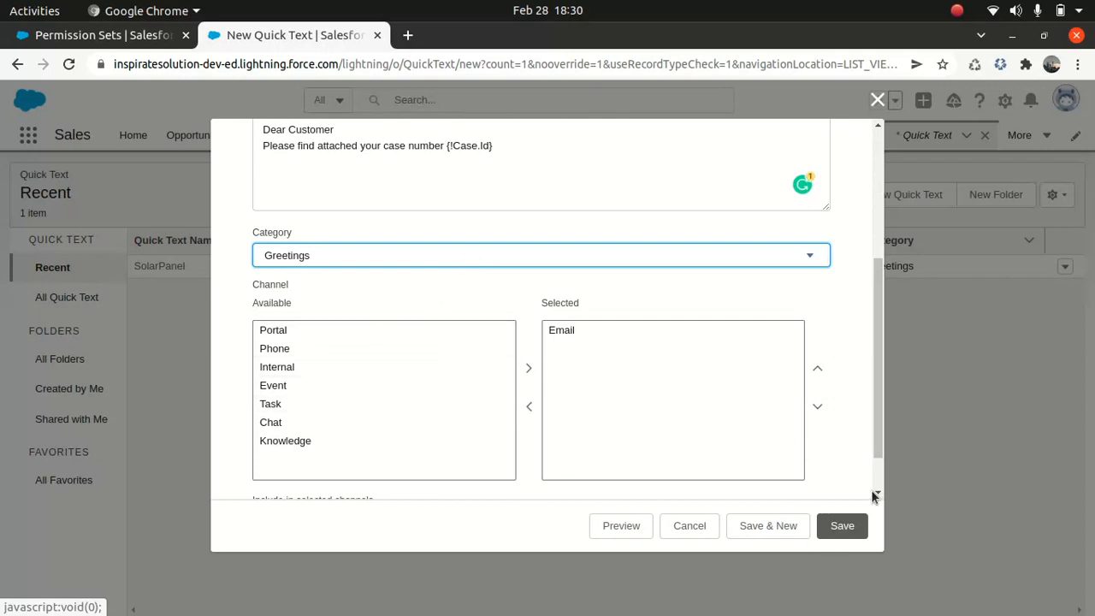
left_click(827, 527)
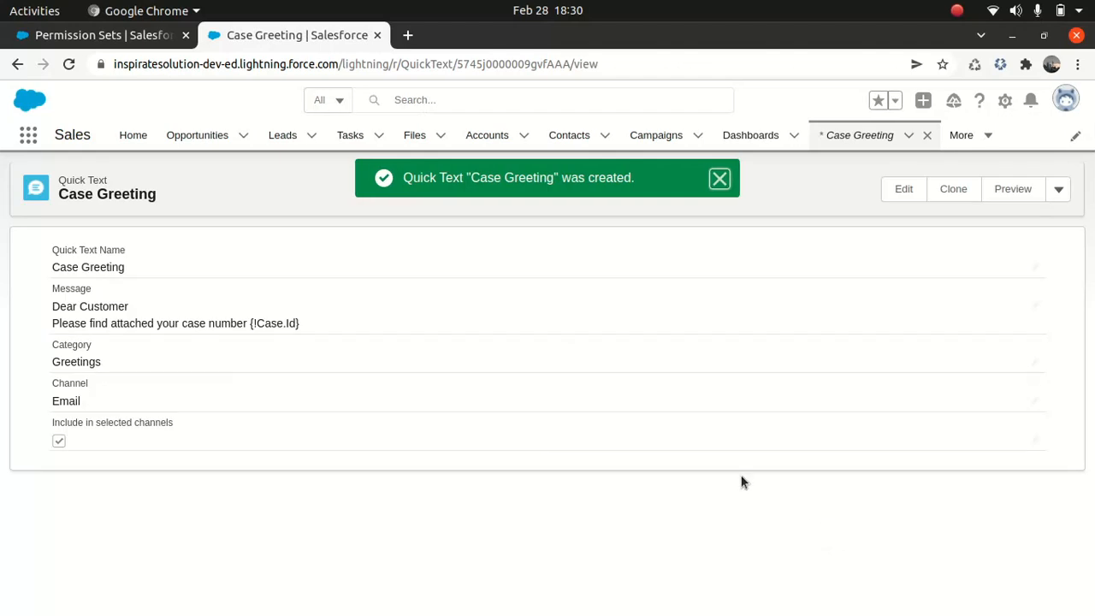
Find the Cases item by searching apps and items for "case", and open the case "Maintenance guidelines for generator unclear".
left_click(28, 136)
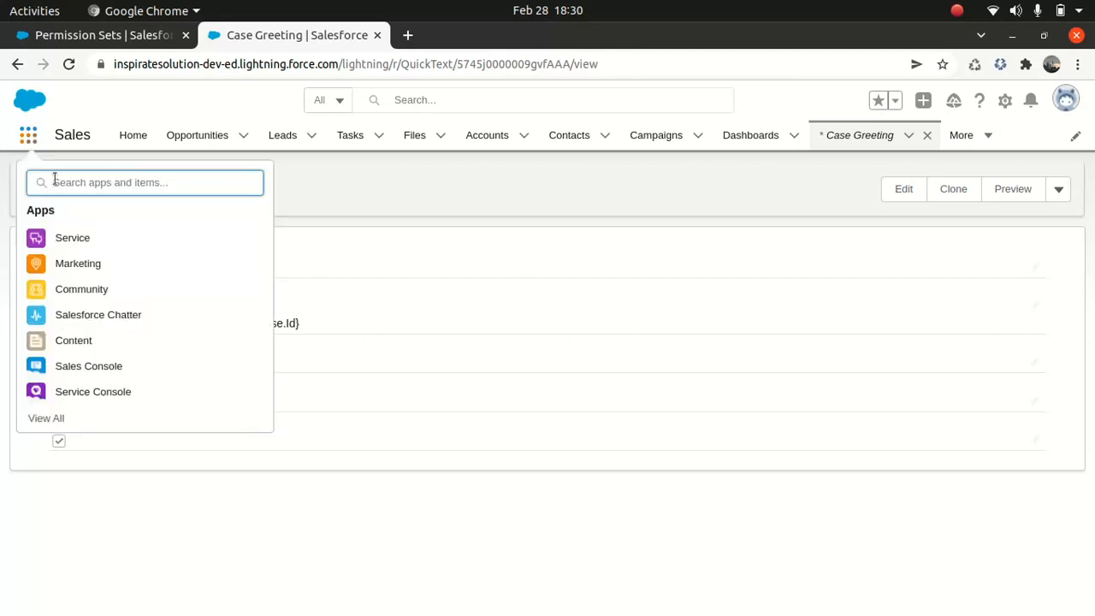
type("case")
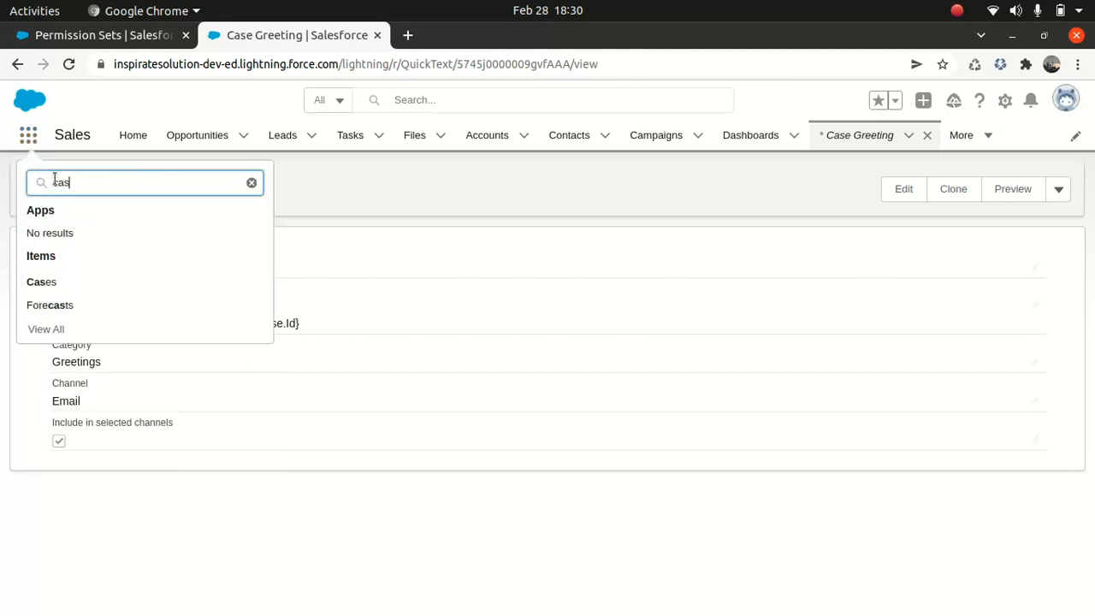
left_click(39, 282)
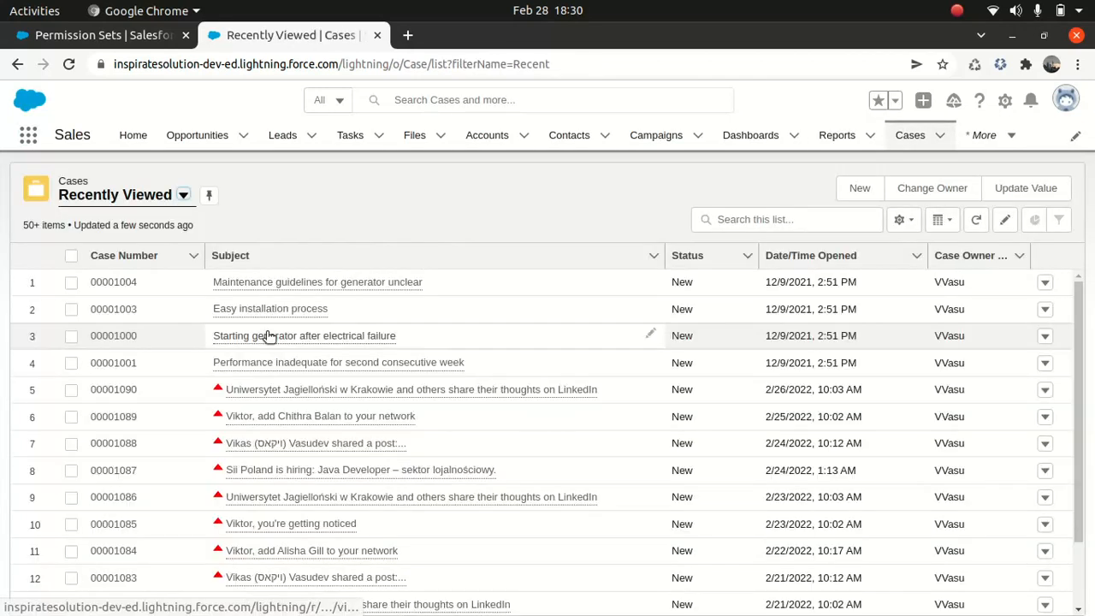
mouse_move(270, 330)
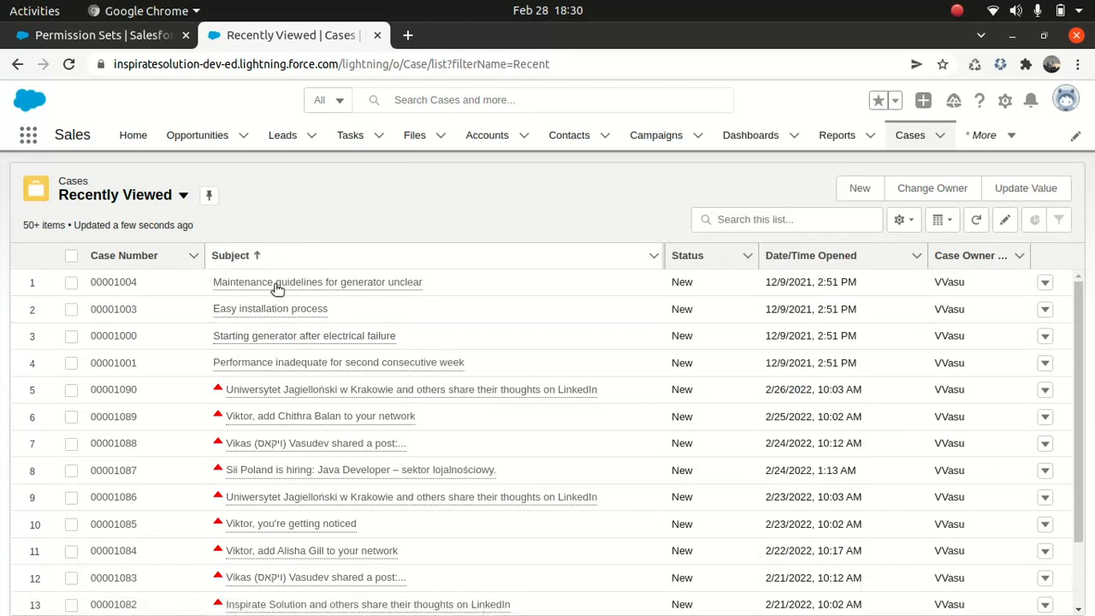
mouse_move(277, 286)
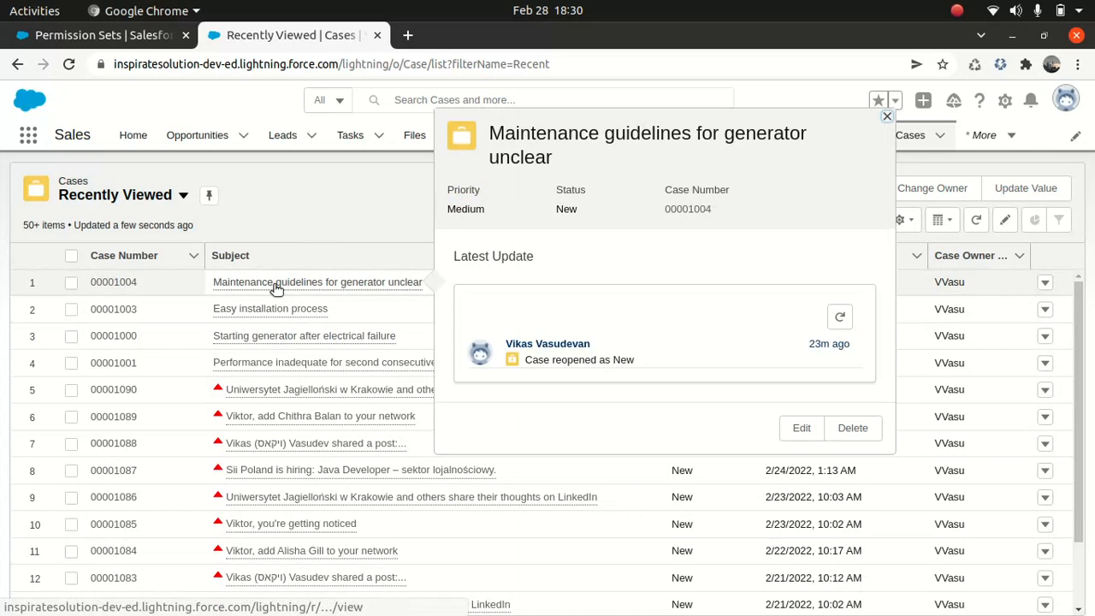
left_click(276, 287)
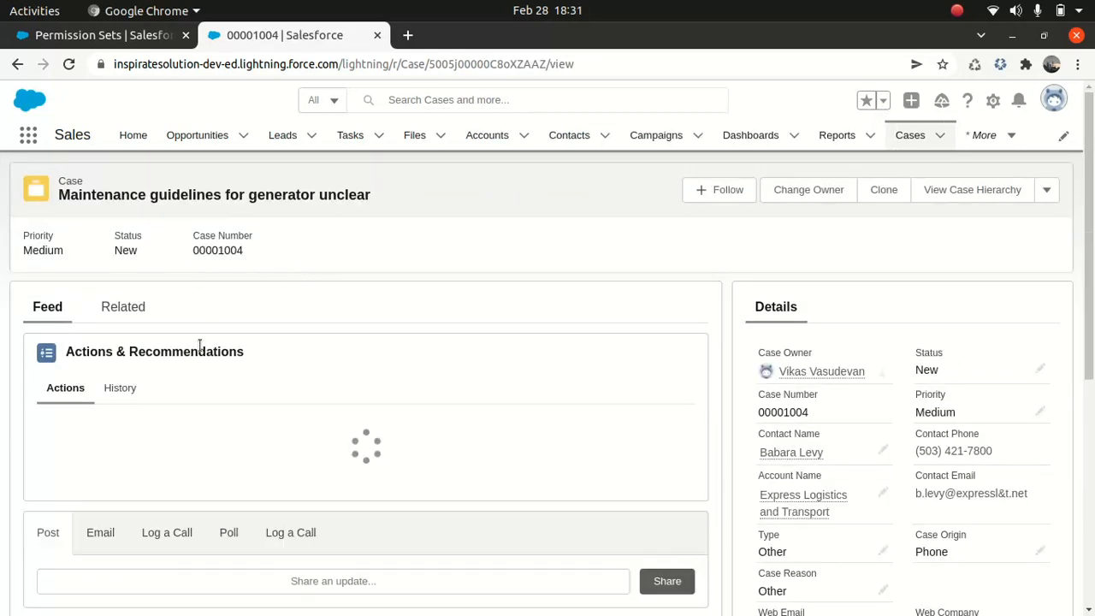
Show only the emails in the case's activity feed, and reload the case page.
scroll(1082, 485, "down", 5)
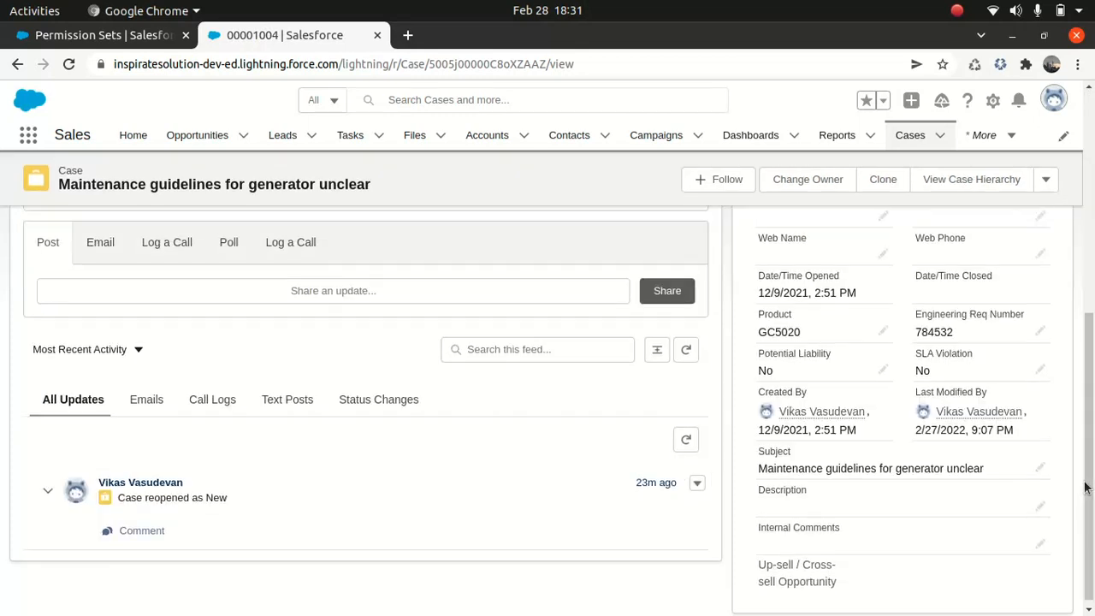
left_click(146, 395)
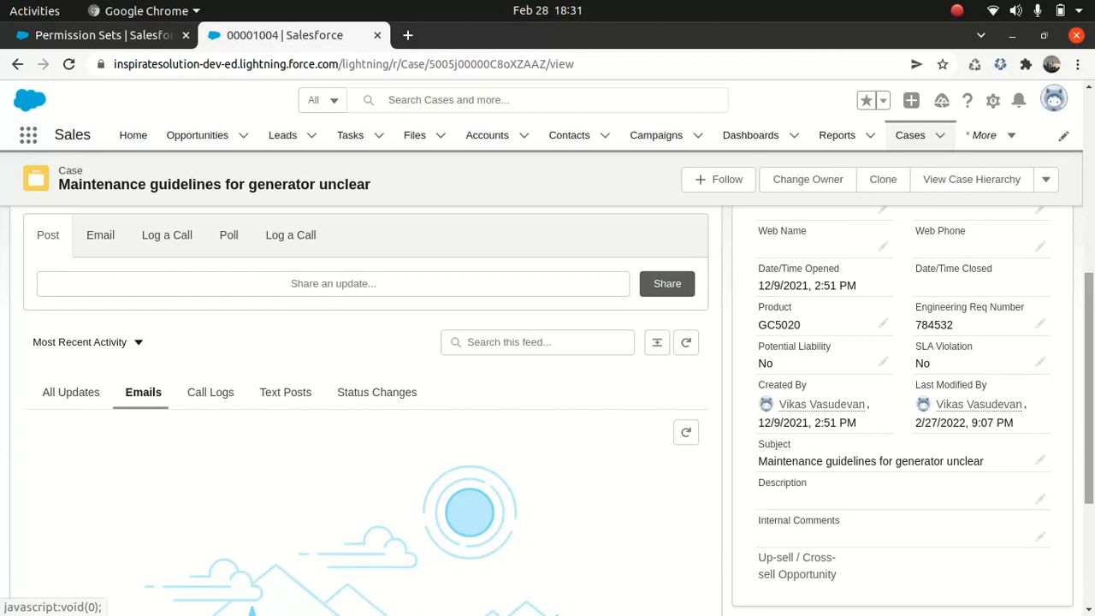
left_click_drag(1090, 342, 1079, 420)
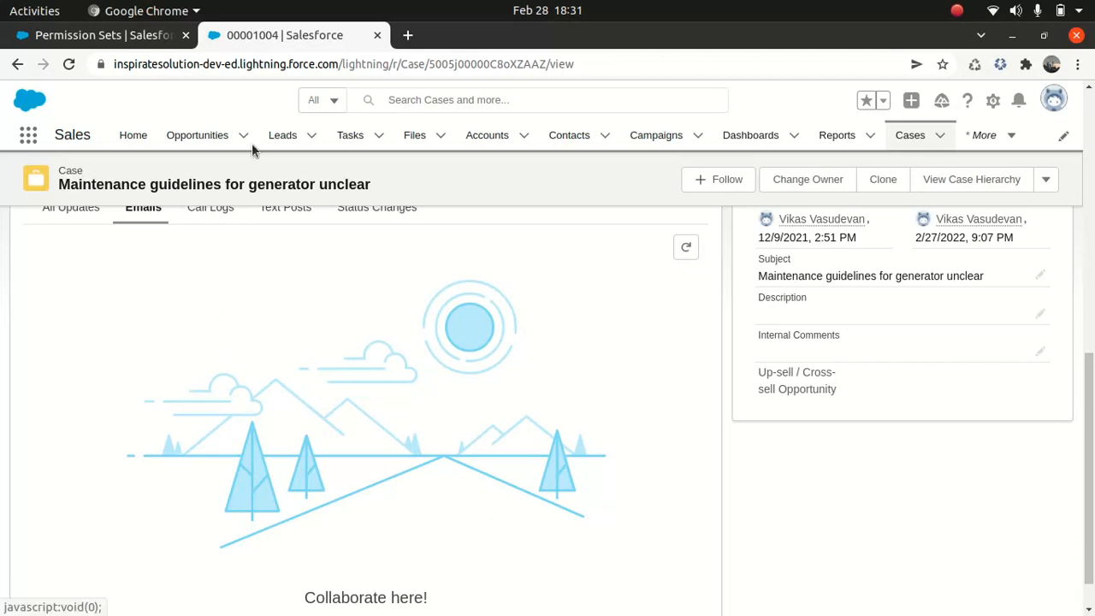
left_click(316, 63)
key("Return")
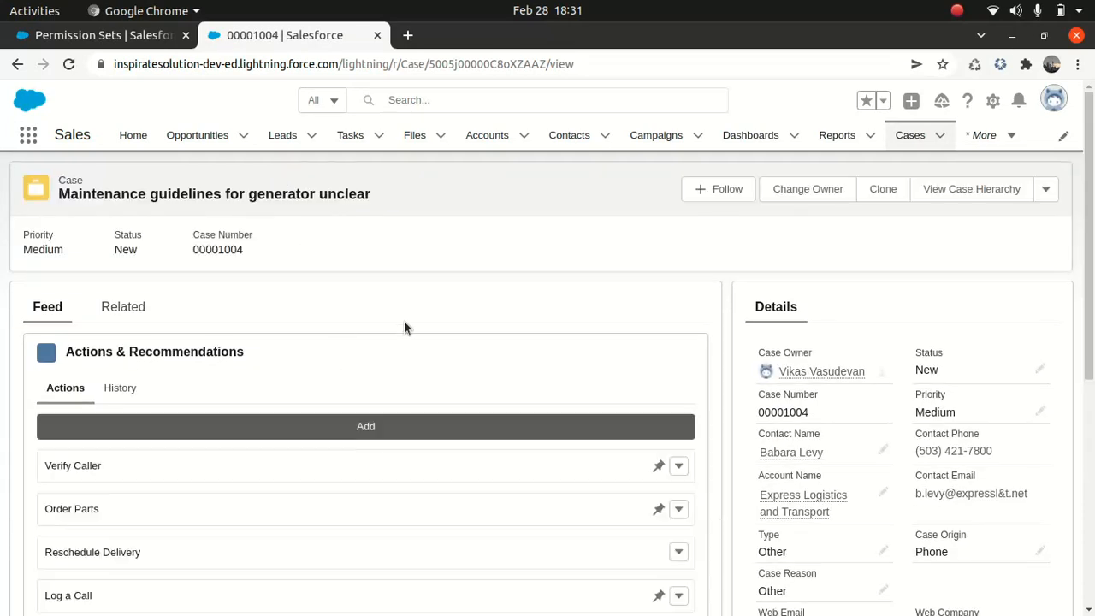
Look at the feed's emails again and view the Log a Call form on the case.
scroll(599, 376, "down", 5)
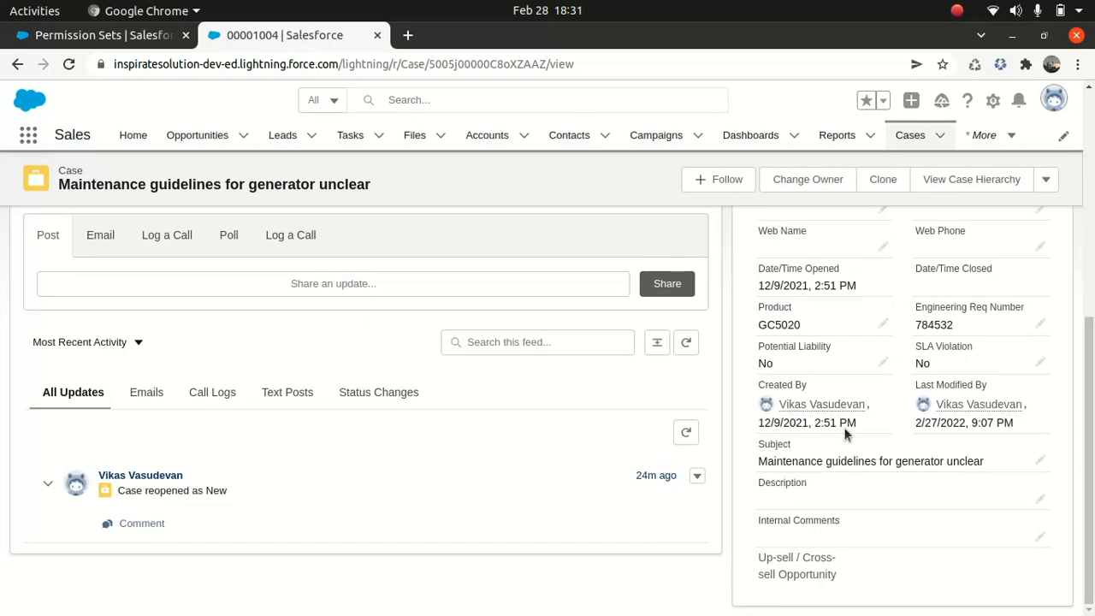
left_click(154, 399)
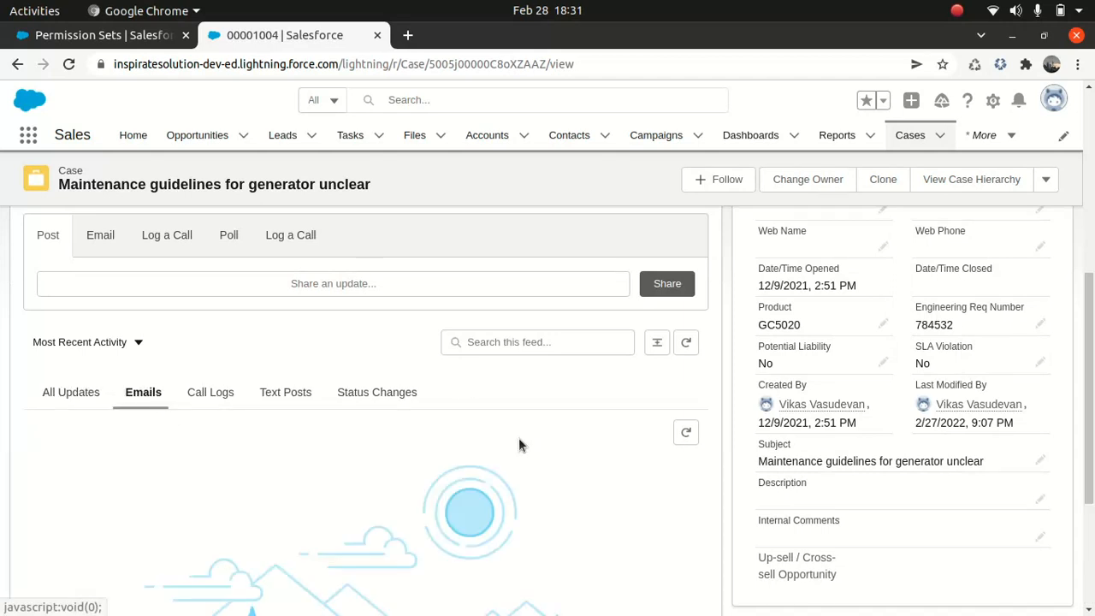
left_click_drag(1092, 306, 1092, 261)
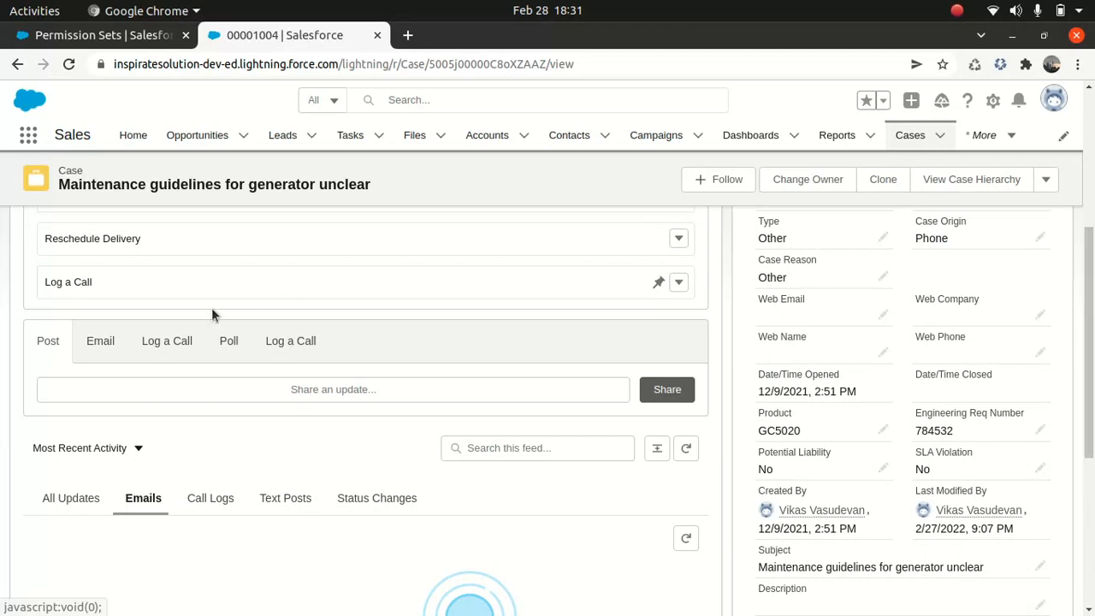
left_click(170, 346)
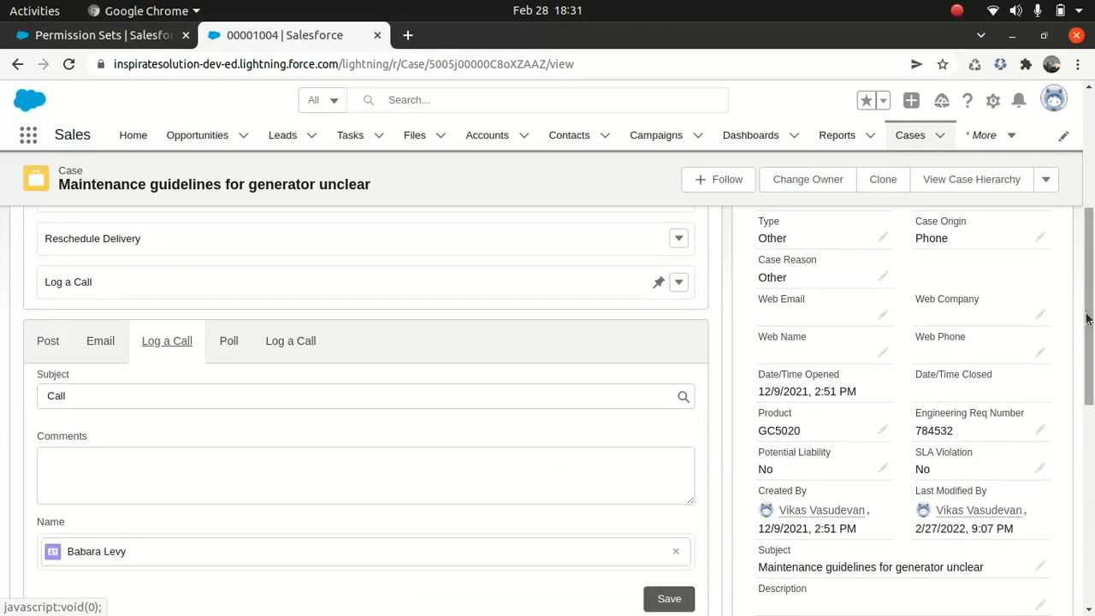
left_click_drag(1086, 318, 1088, 360)
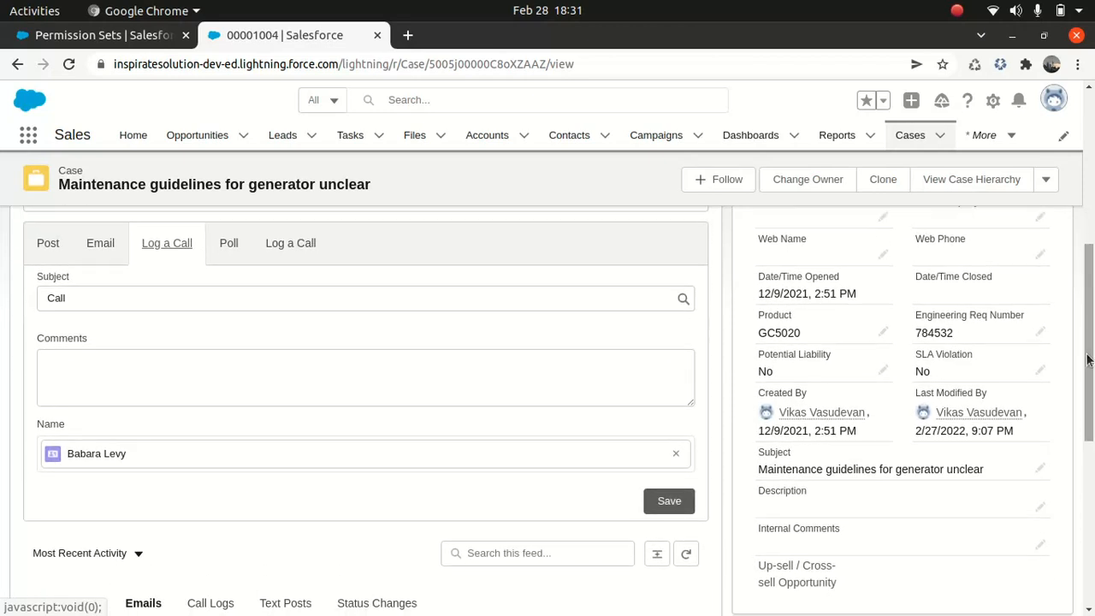
Start an email on the case, insert the Case Greeting quick text into its body, and highlight part of the inserted message.
left_click(108, 242)
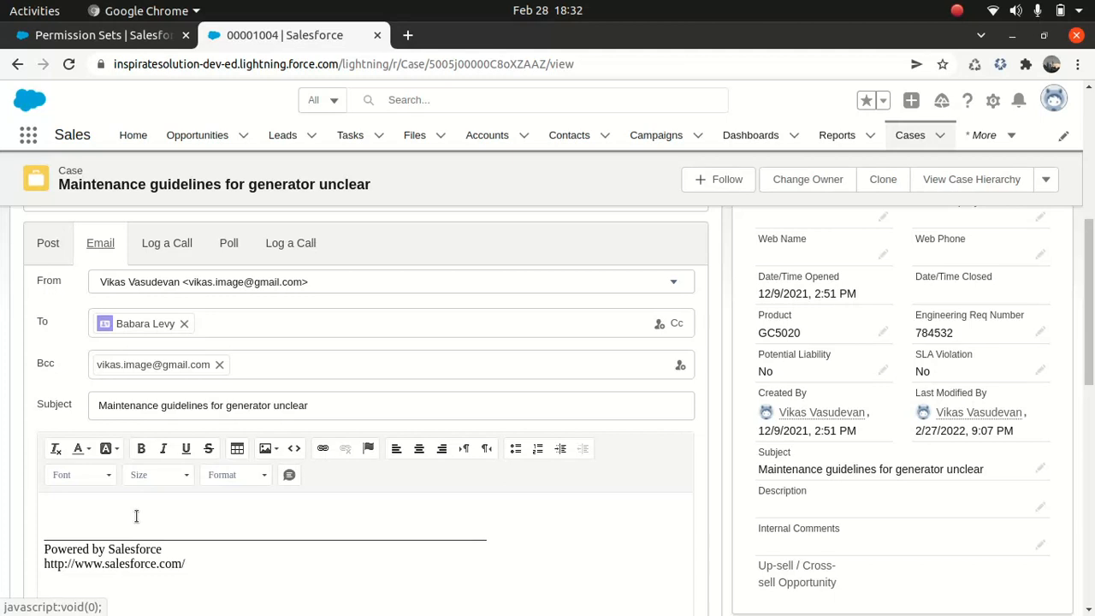
left_click(288, 476)
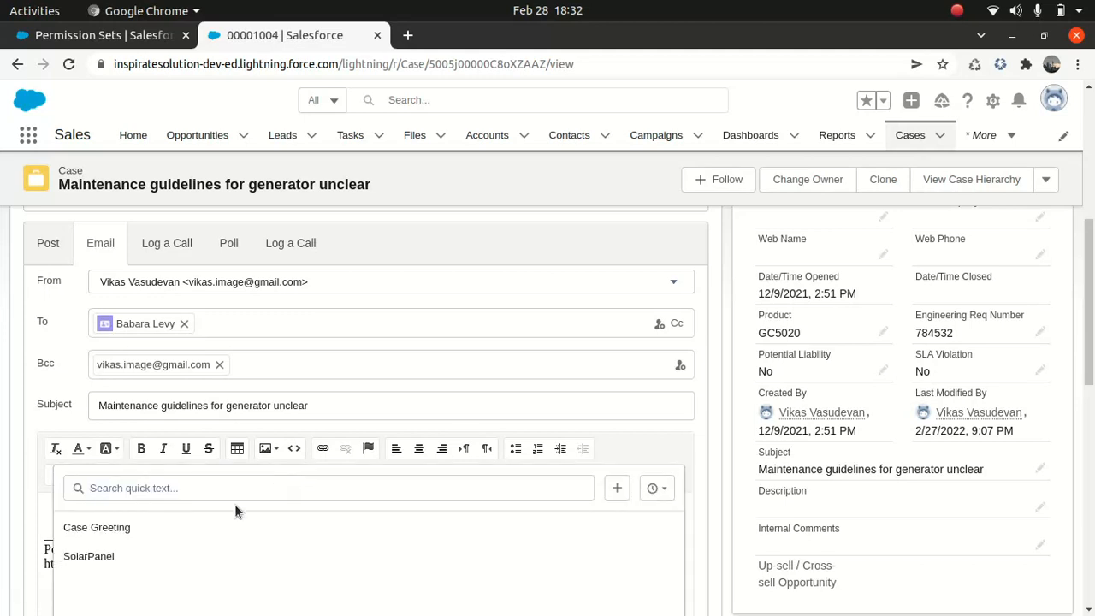
left_click(103, 528)
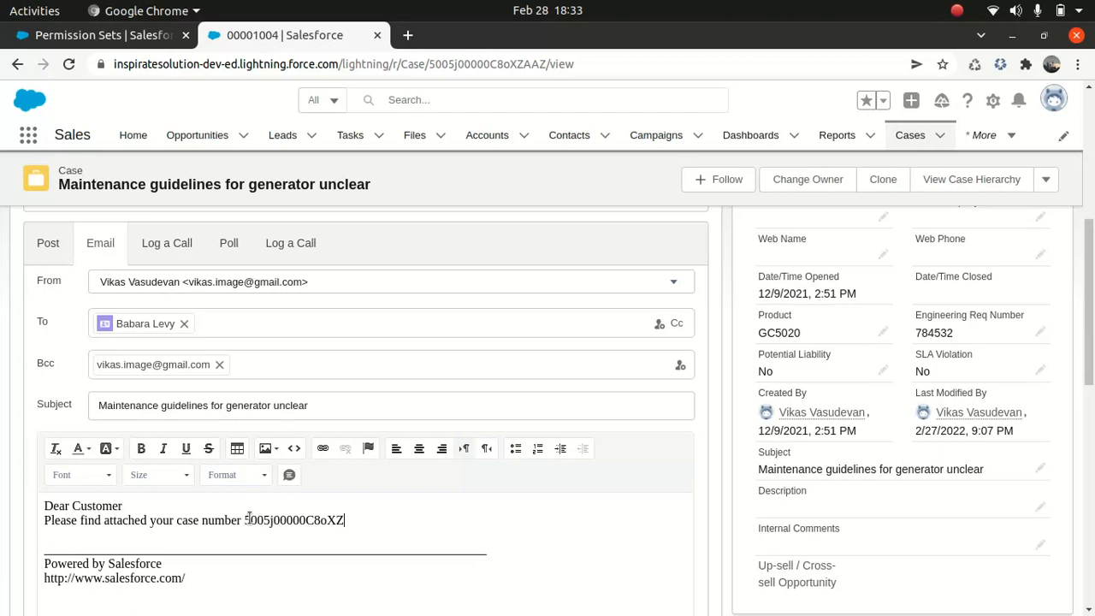
left_click_drag(242, 520, 73, 505)
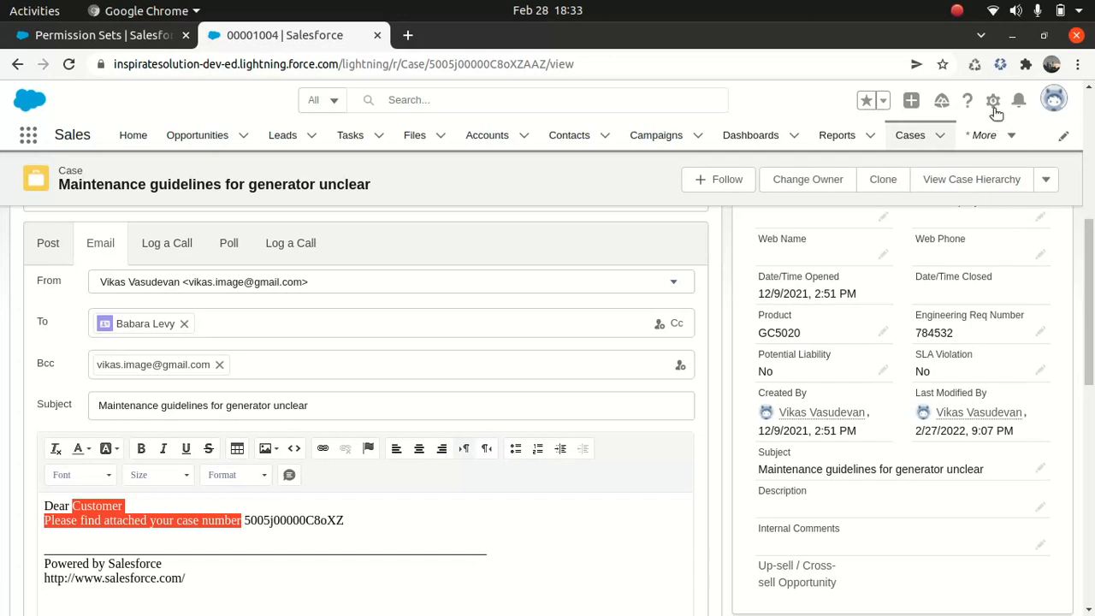
In the Setup browser tab, find Quick Text Settings by searching "quick", disable sharing and organizing quick text in folders, and save.
left_click(154, 43)
left_click(97, 176)
type("quick")
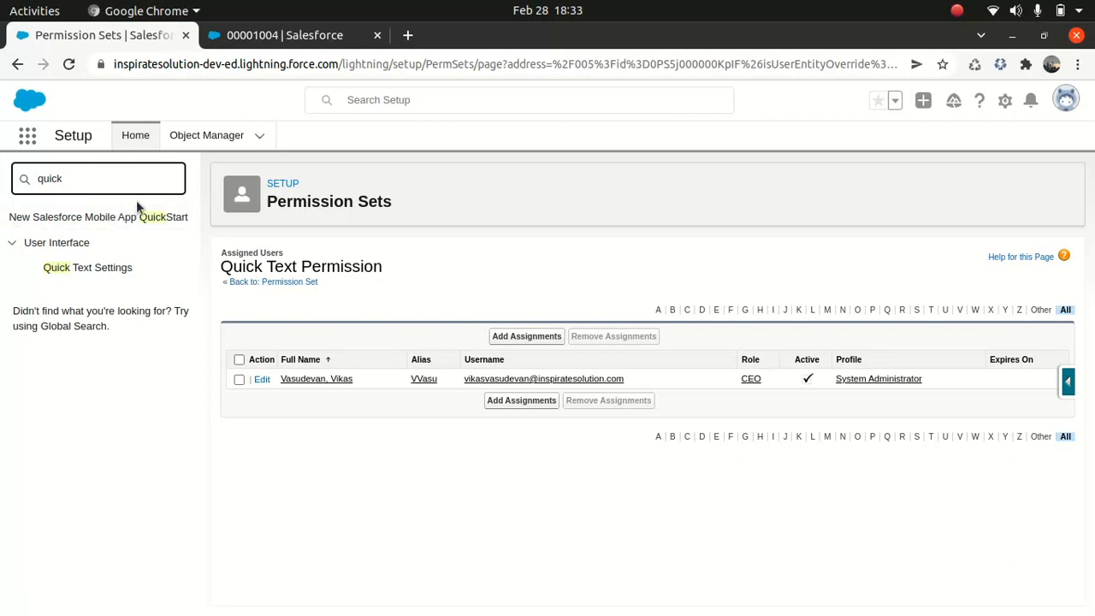
left_click(99, 271)
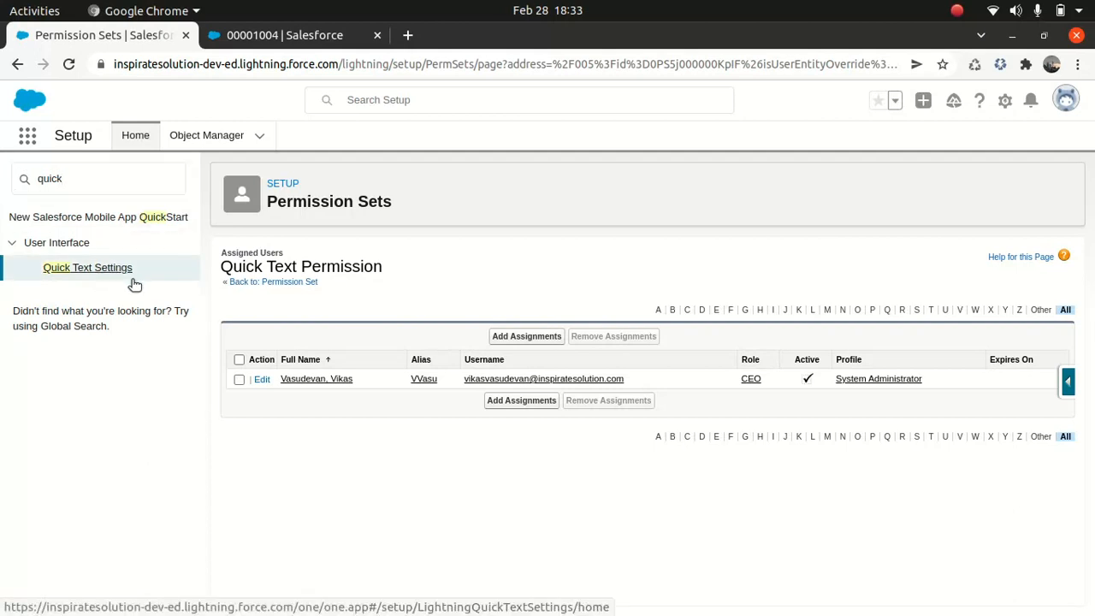
left_click(115, 267)
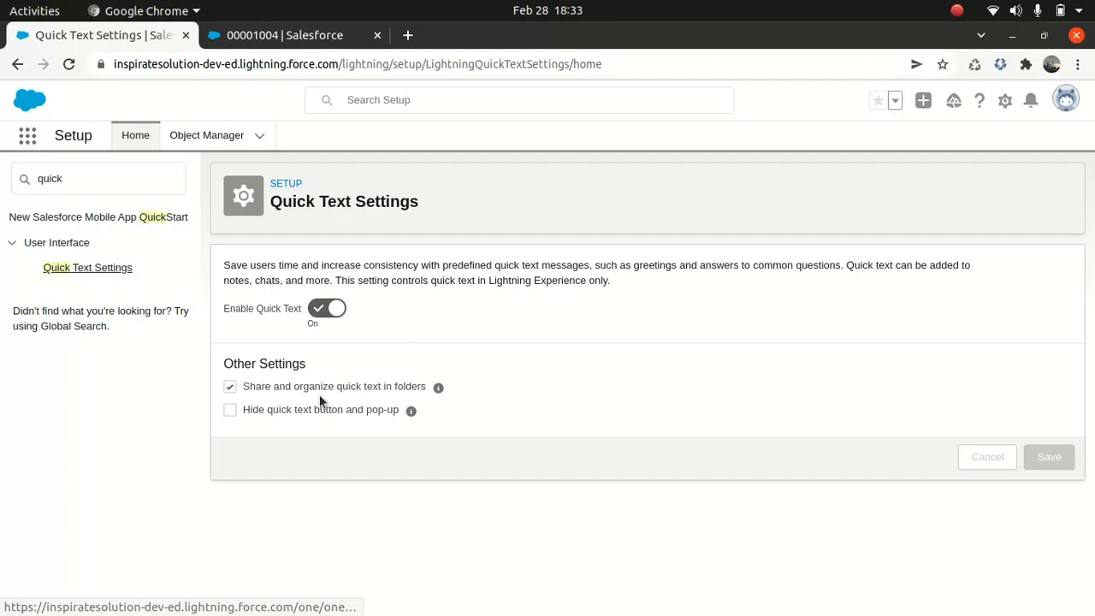
left_click(231, 387)
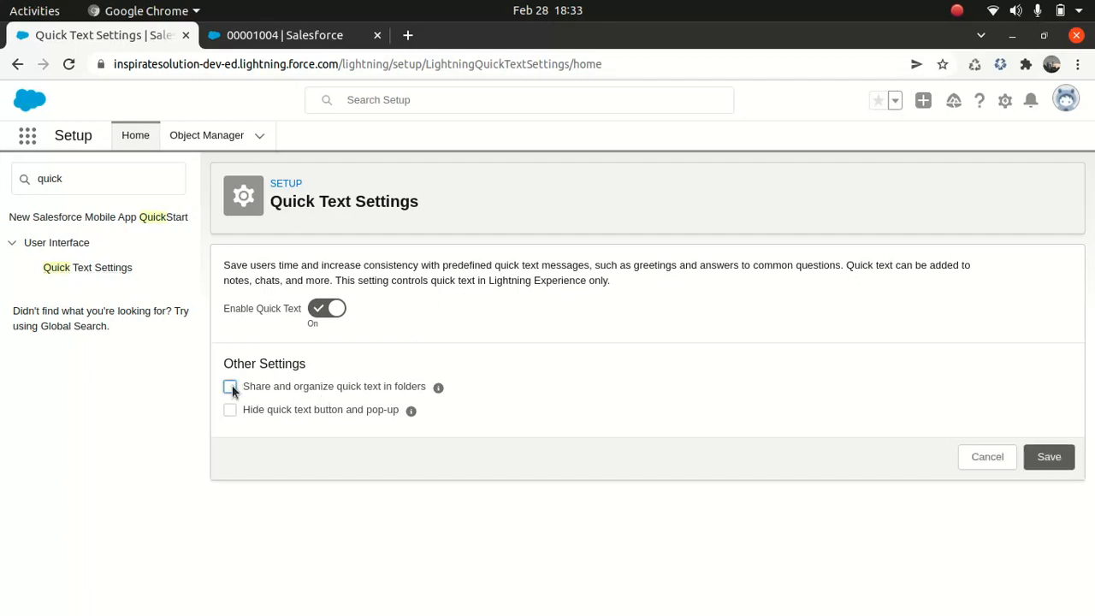
left_click(1047, 460)
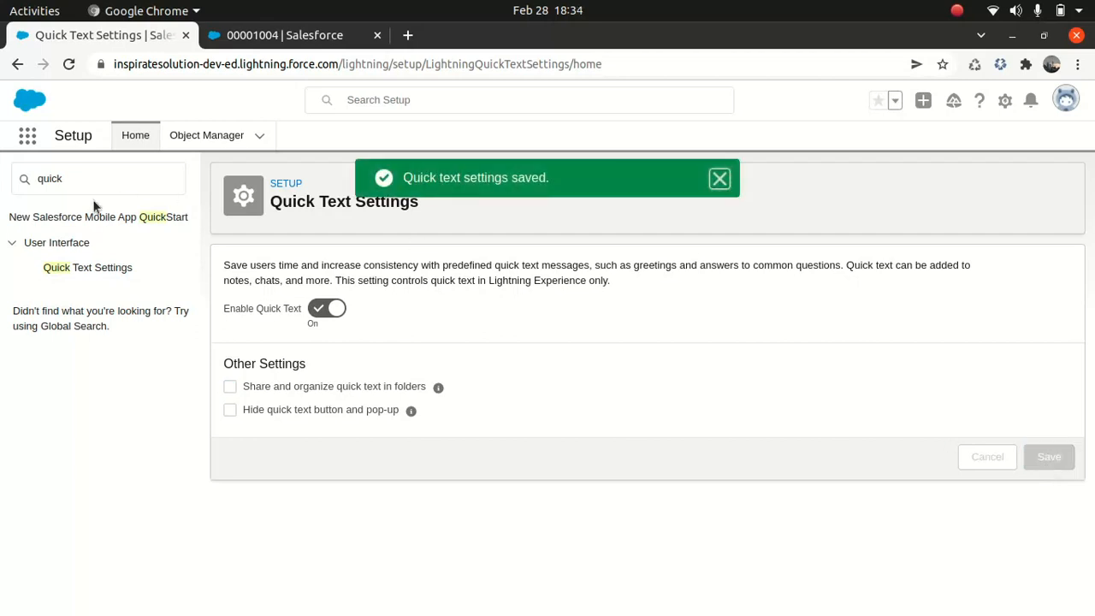
Reload the Quick Text Settings page, and open the Quick Text list by searching the apps and items for "quick".
left_click(79, 179)
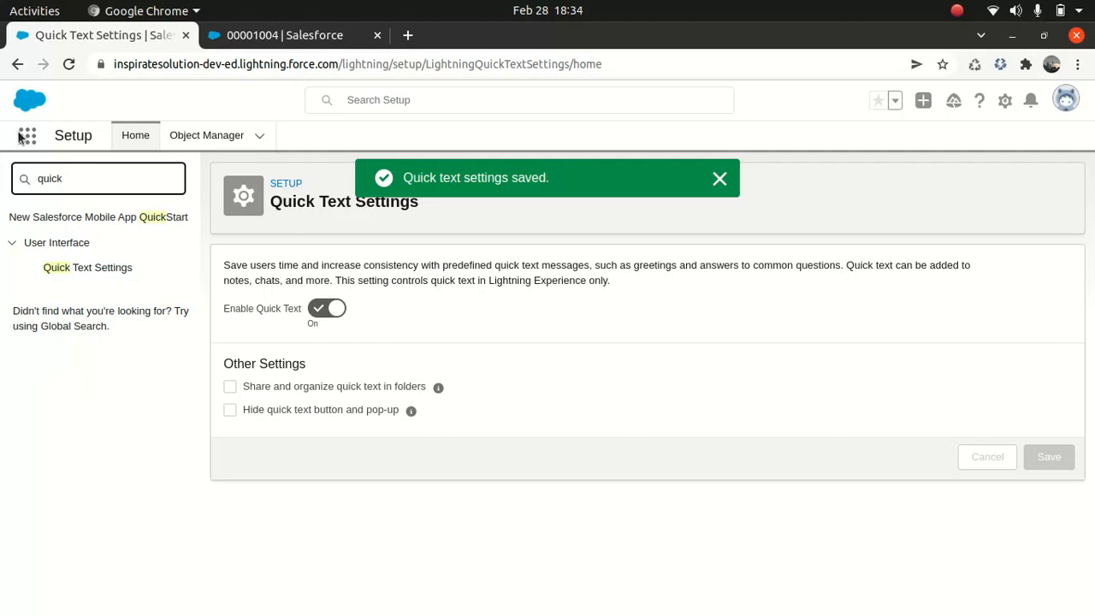
left_click(181, 63)
key("Return")
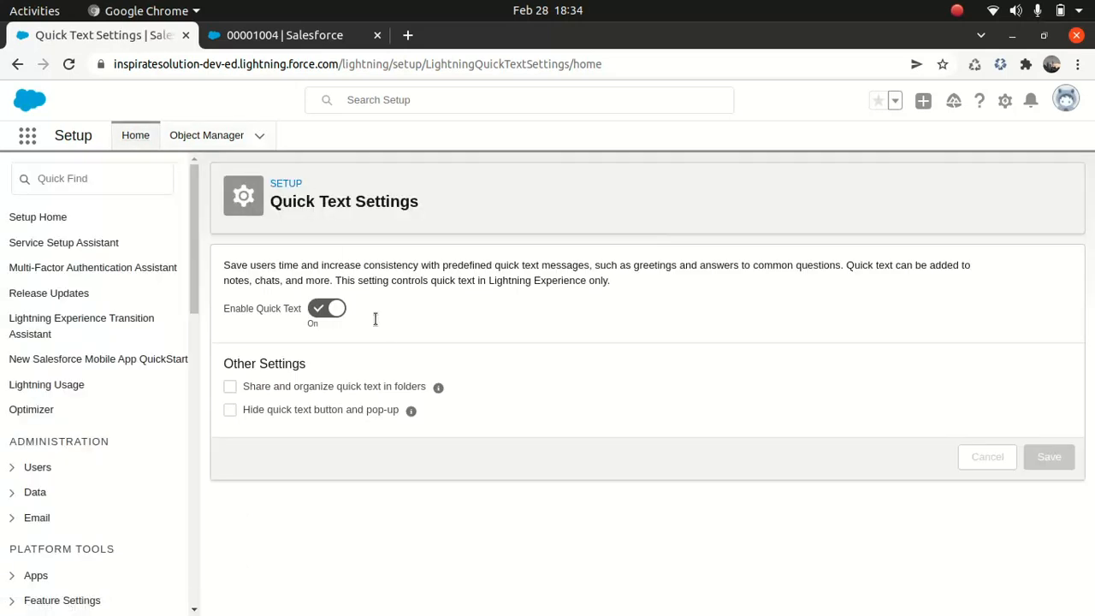
mouse_move(438, 388)
left_click(27, 138)
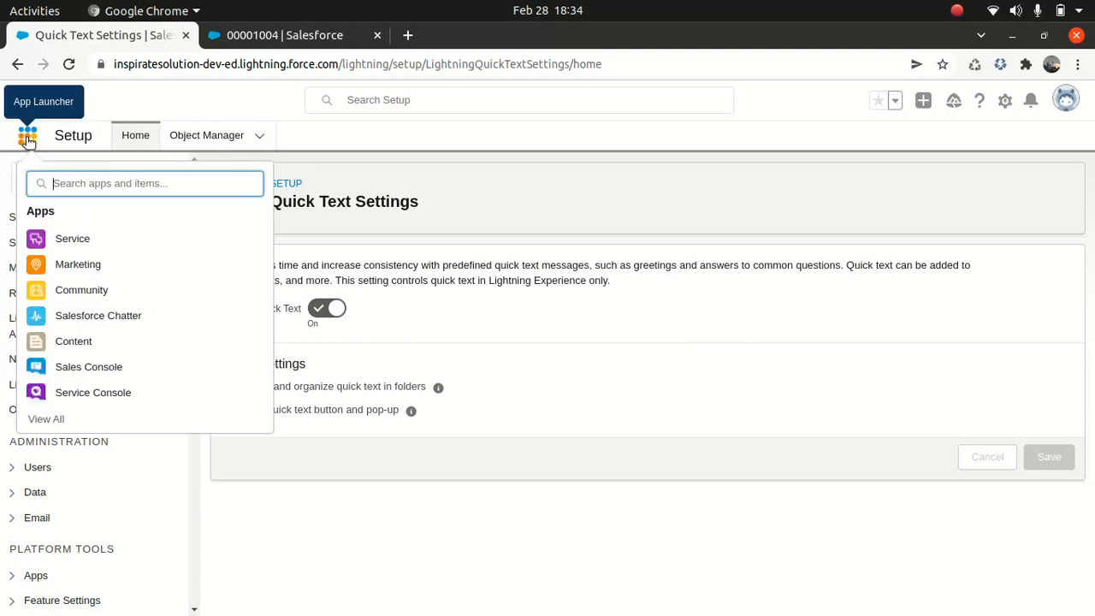
type("quick")
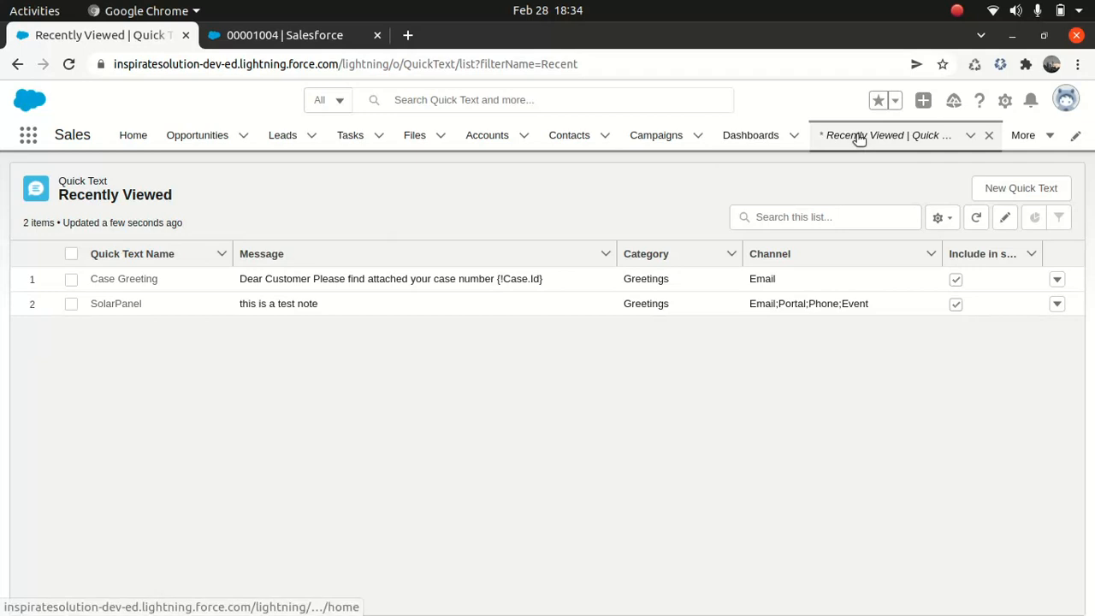
View the blank New Quick Text form from the Quick Text list and close it without saving.
left_click(969, 137)
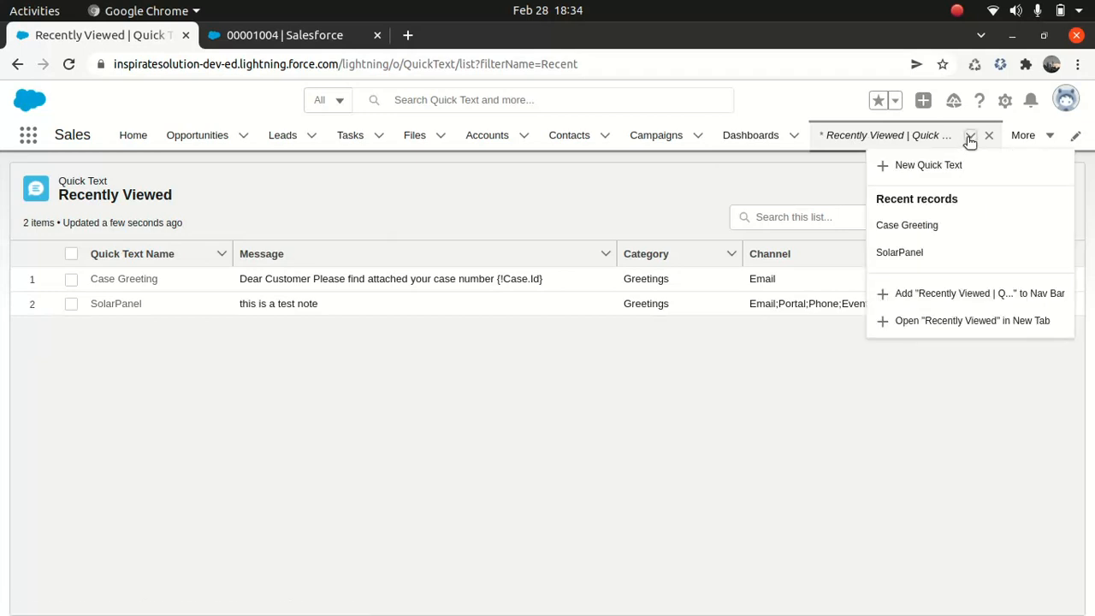
left_click(913, 163)
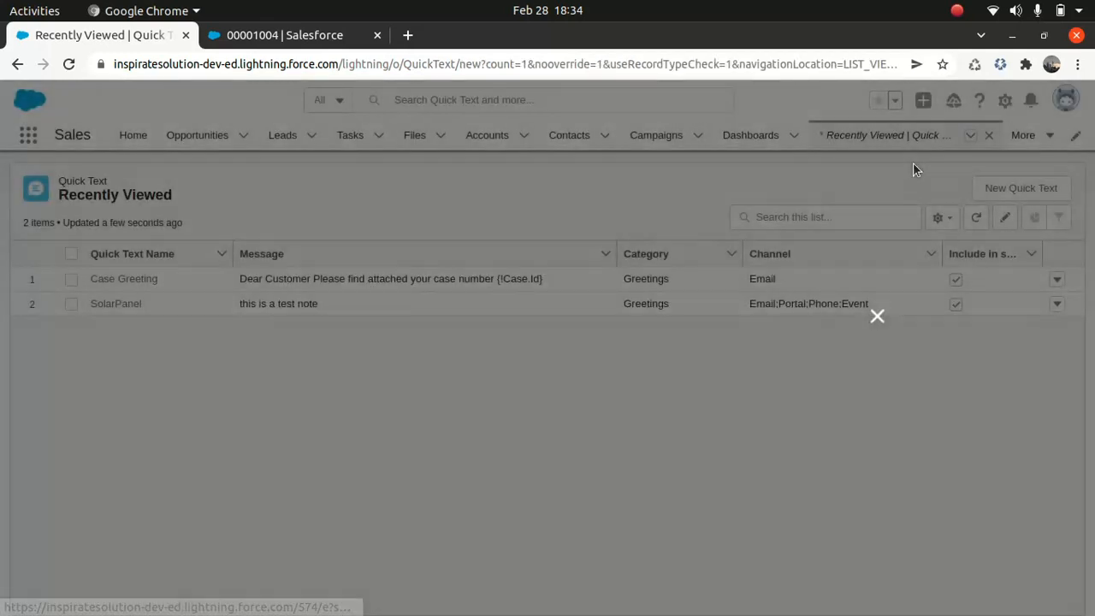
left_click(877, 100)
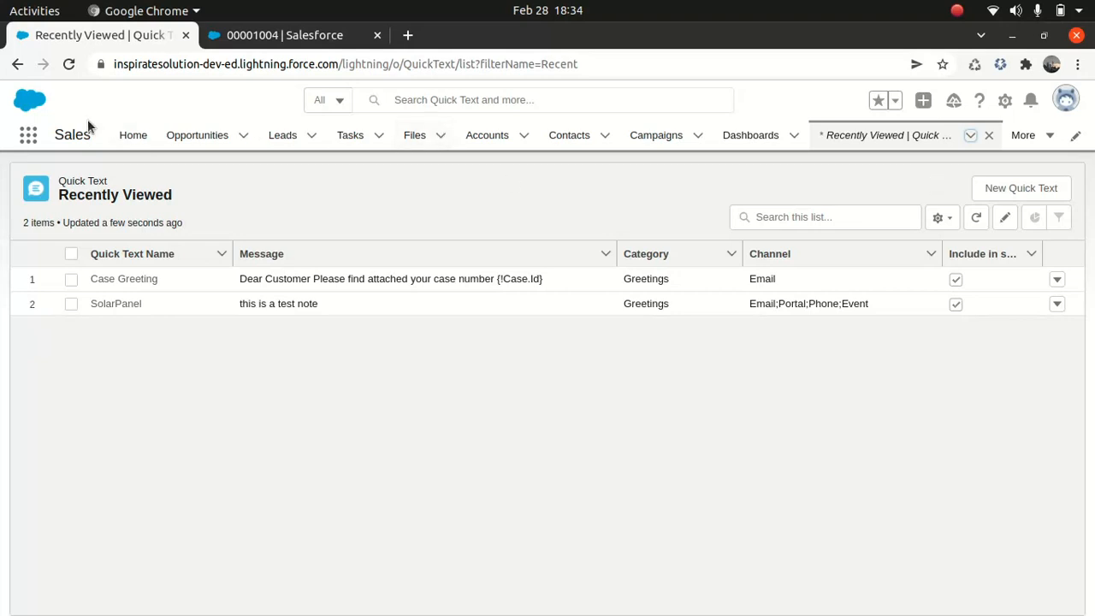
Return to Quick Text Settings in Setup by searching "quick", enable sharing and organizing quick text in folders, and save.
left_click(19, 66)
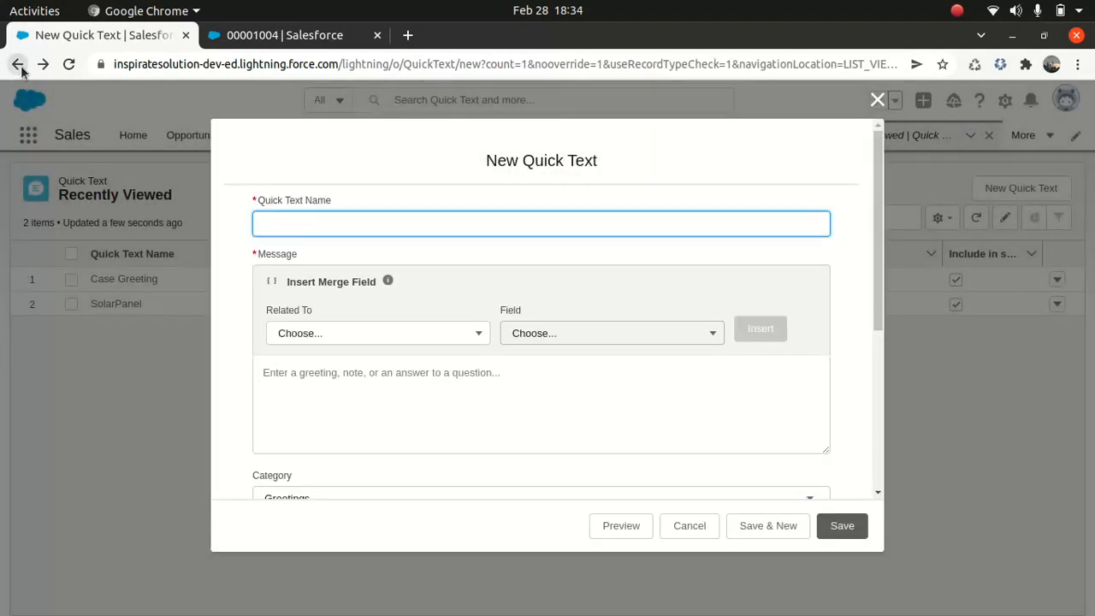
left_click(19, 65)
left_click(19, 65)
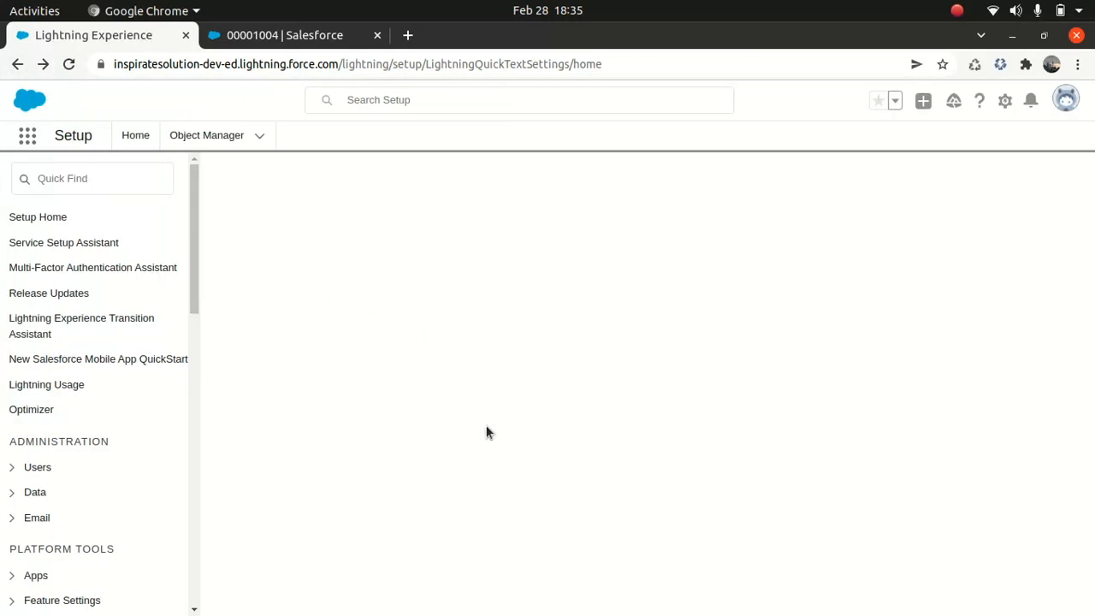
left_click(126, 178)
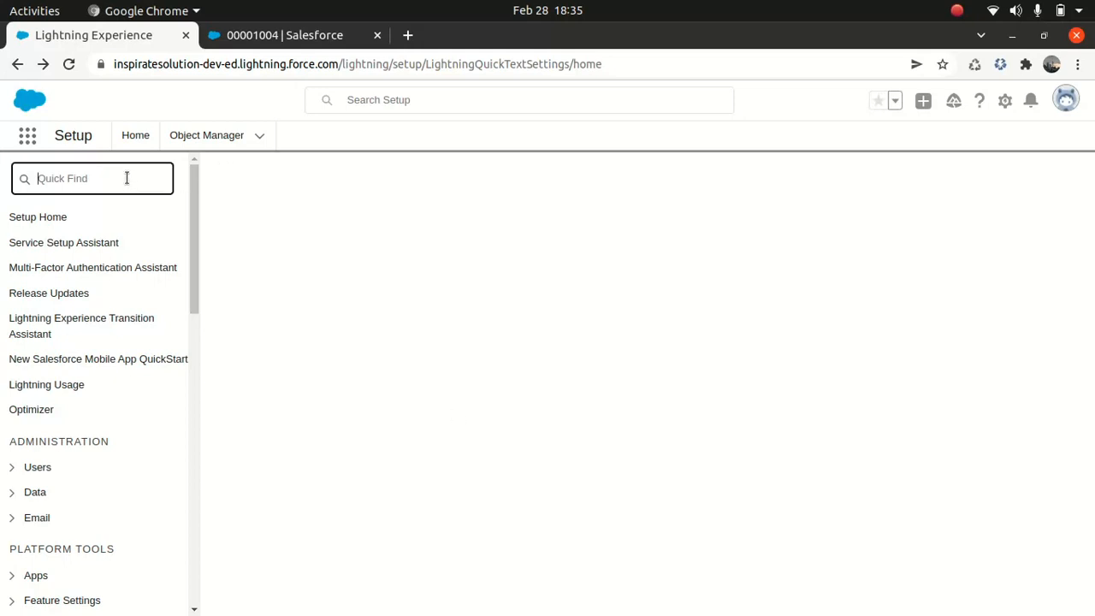
type("quick")
left_click(99, 267)
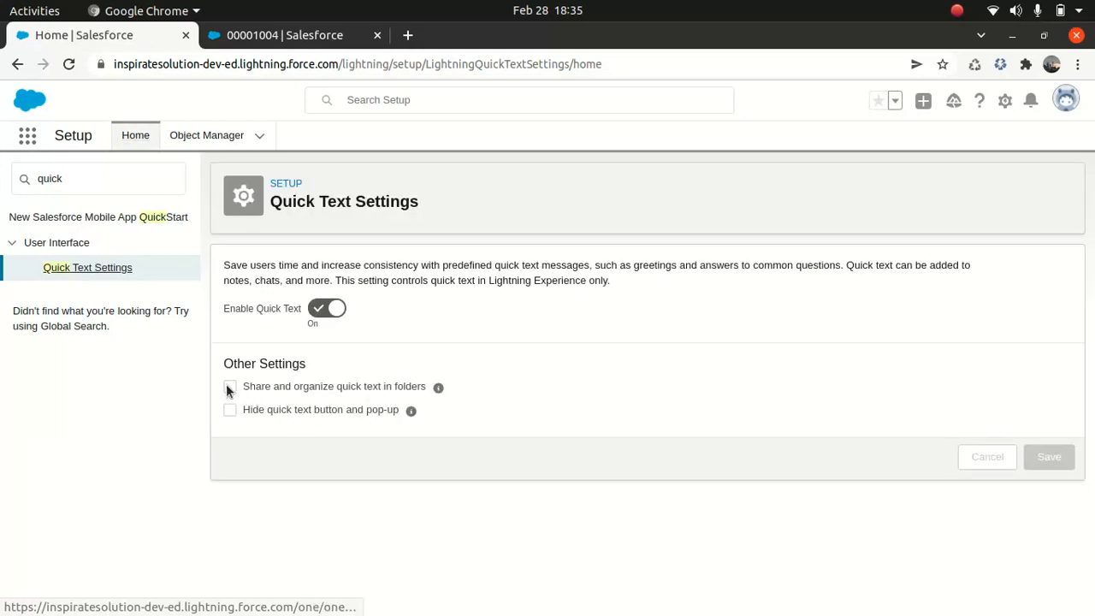
left_click(227, 386)
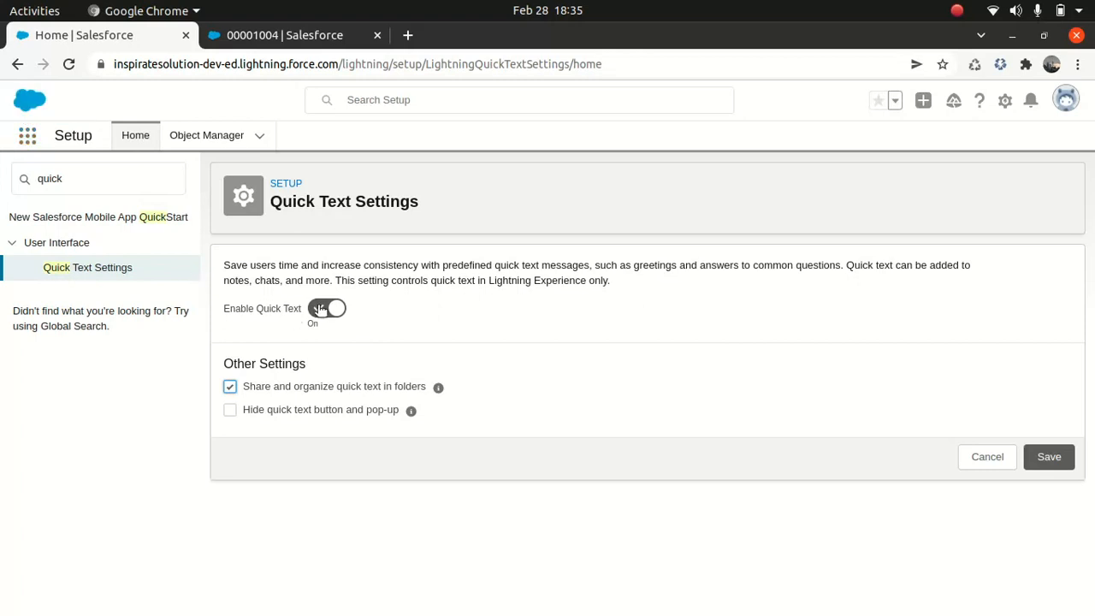
left_click(1051, 461)
Reload the settings page and find the Quick Text item by searching "quick" to view its list with the folder options.
left_click(246, 67)
key("Return")
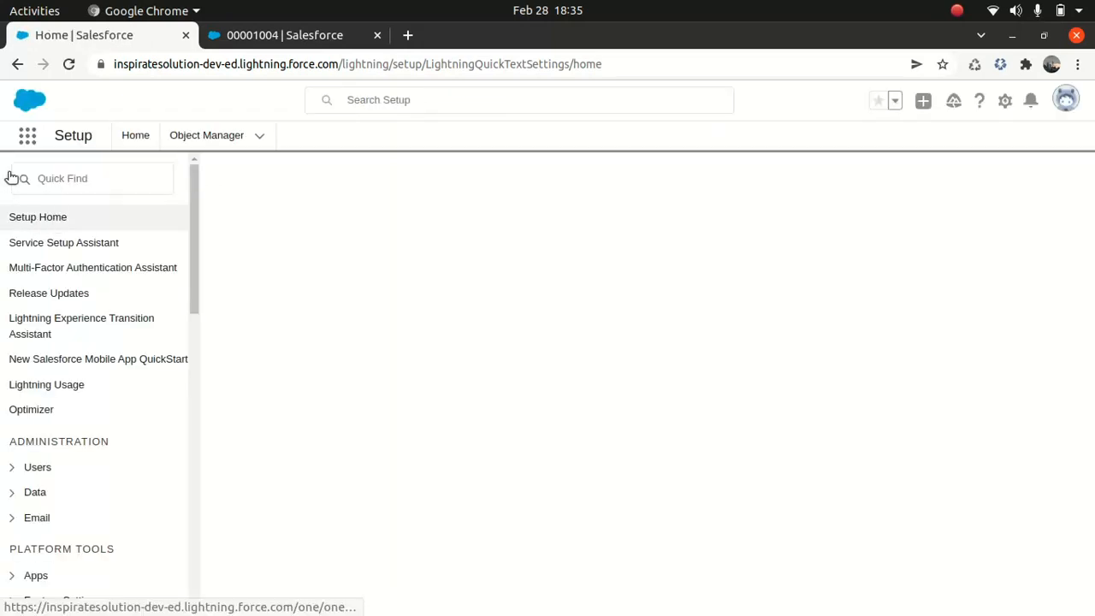
left_click(26, 139)
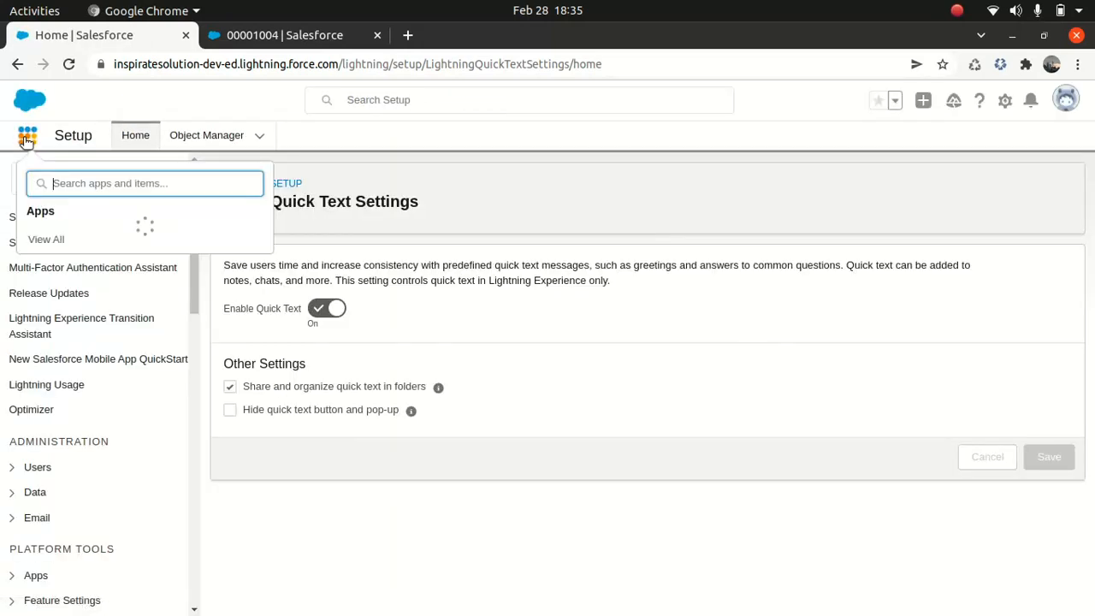
type("quick")
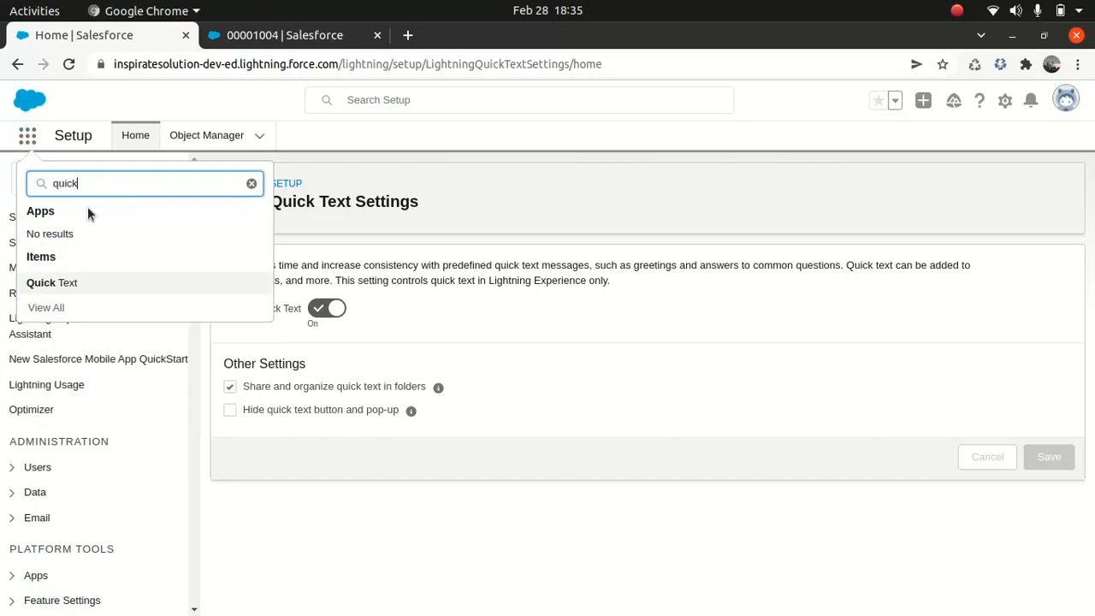
left_click(57, 284)
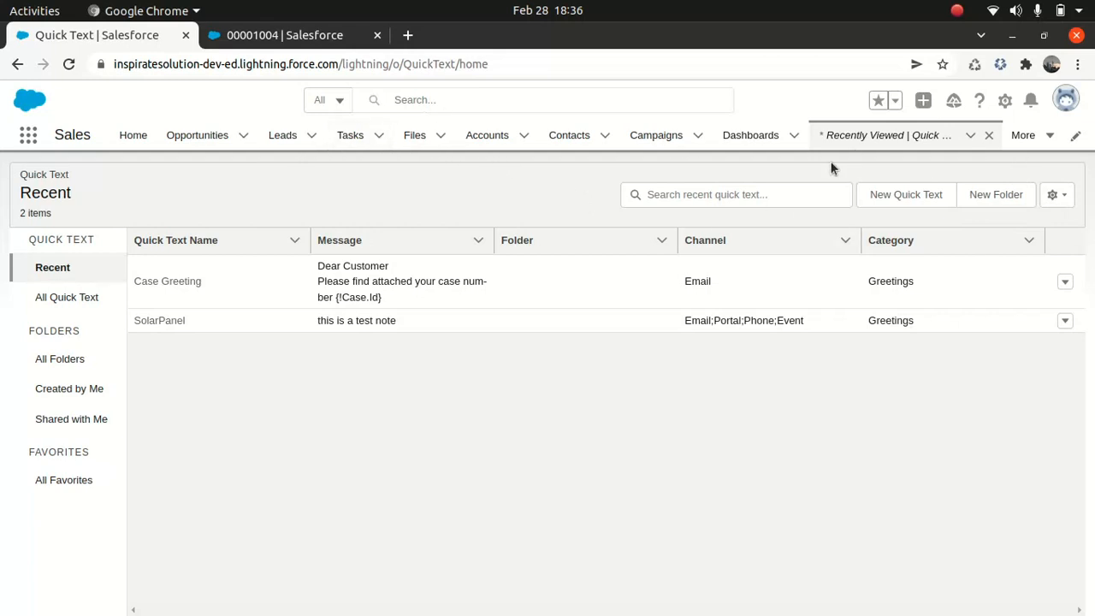
Find Cases by searching the apps and items for "case" and open the recently viewed cases list.
left_click(28, 137)
type("case")
left_click(51, 283)
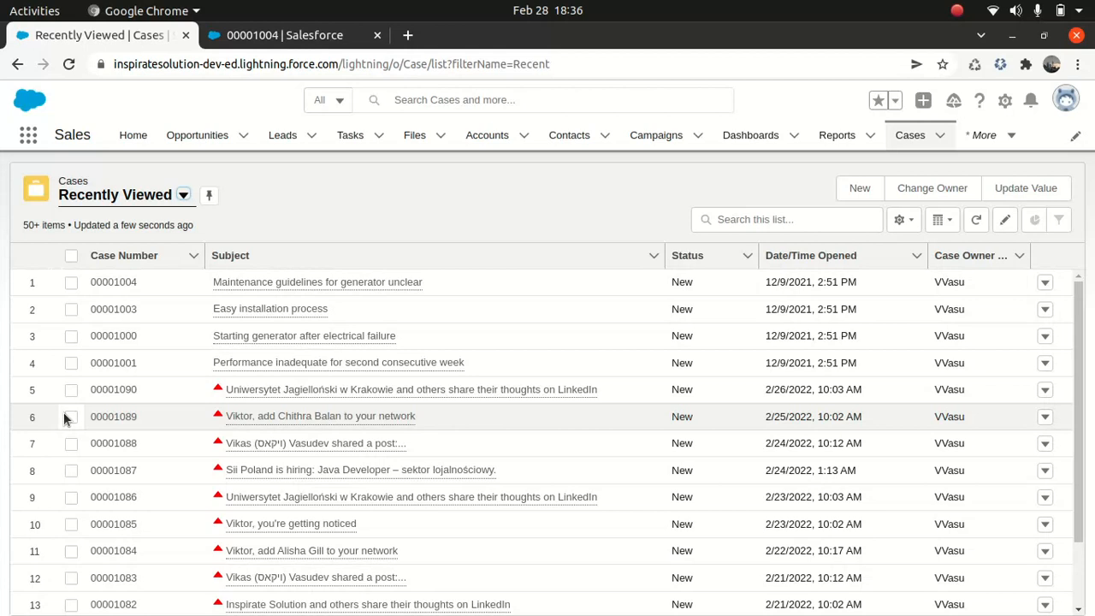
mouse_move(319, 342)
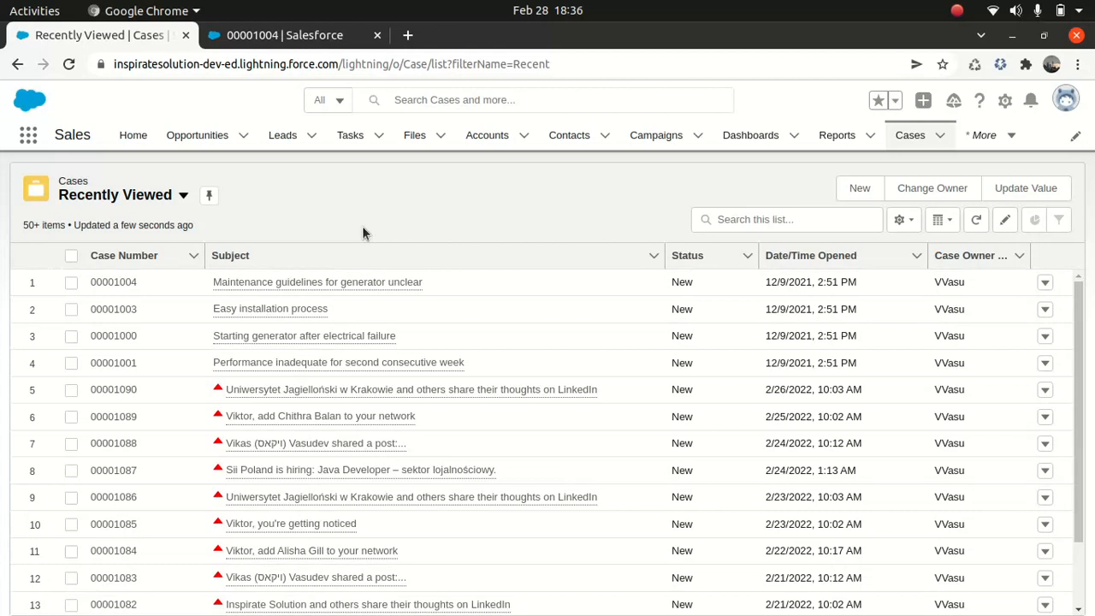
Select the first five cases in the Recently Viewed list.
left_click(71, 281)
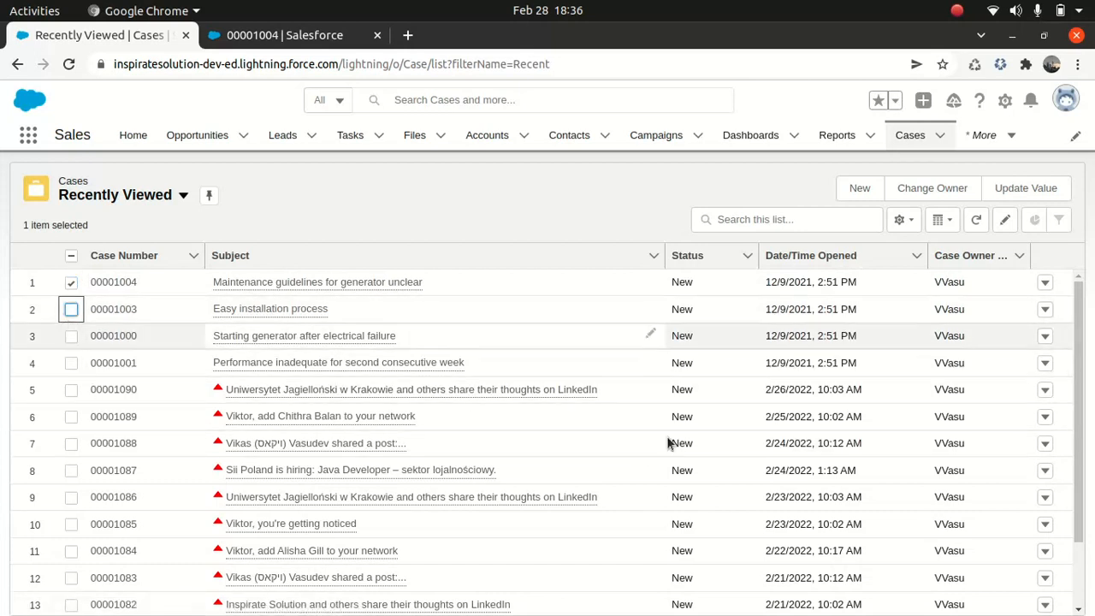
left_click(71, 309)
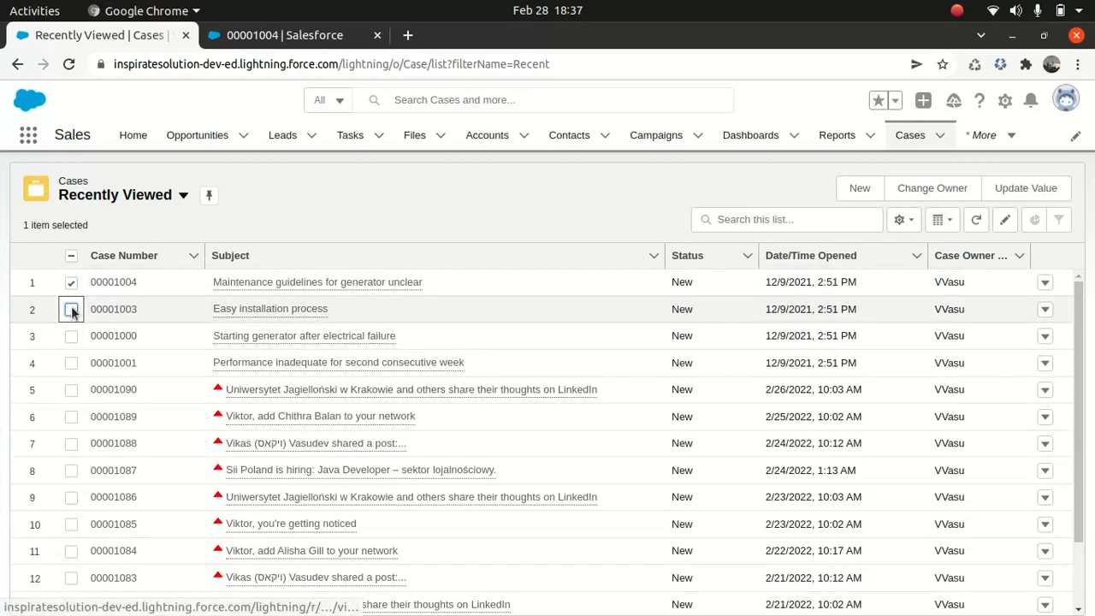
left_click(71, 335)
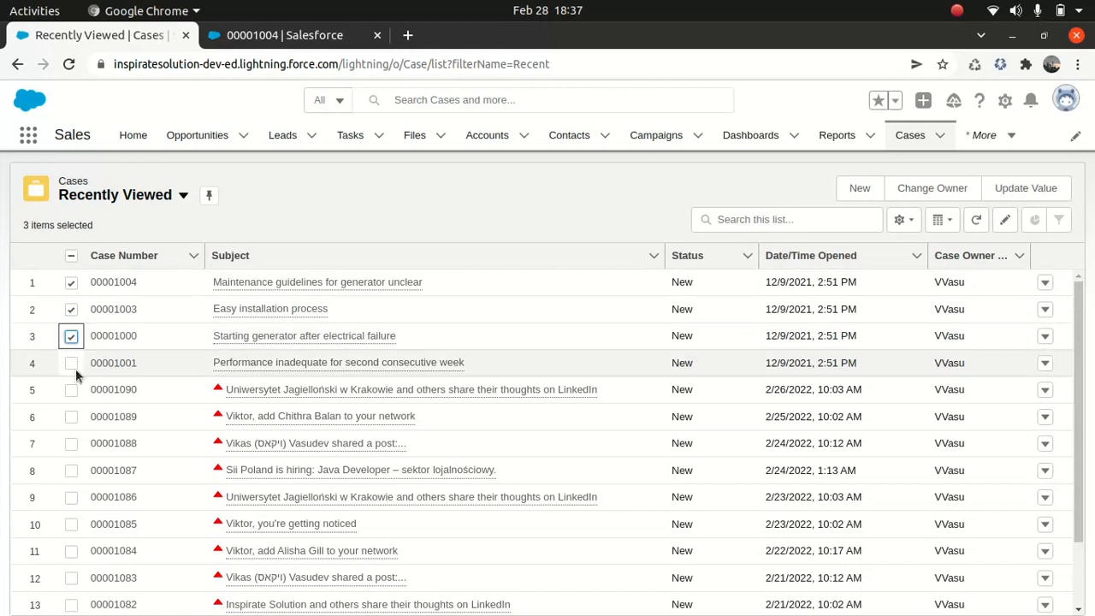
left_click(71, 363)
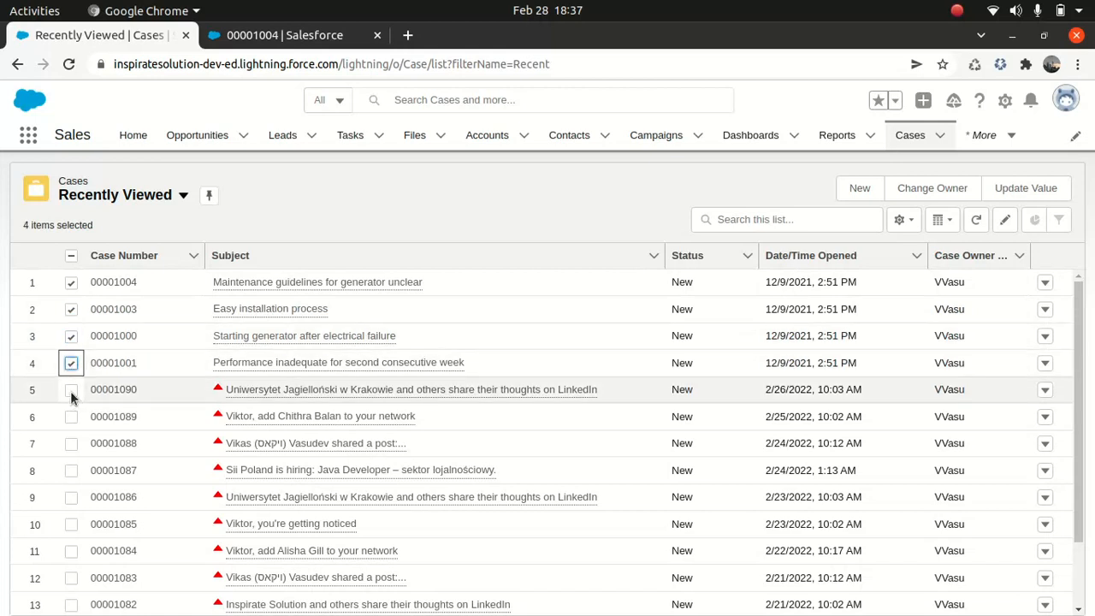
left_click(71, 390)
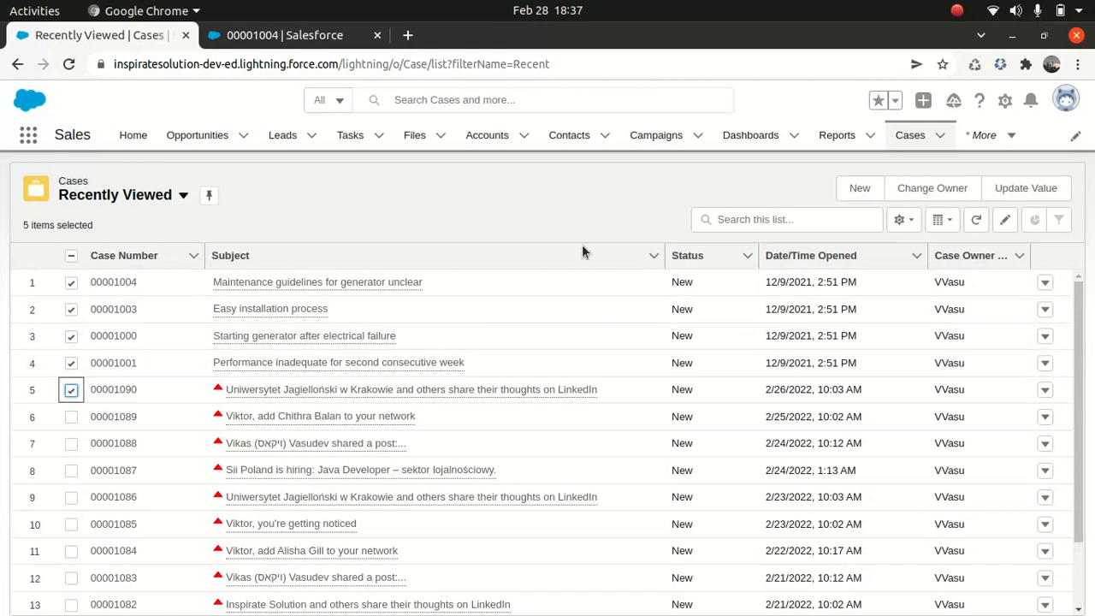
Switch the case list to the All Open Cases view and select its first five cases.
left_click(184, 195)
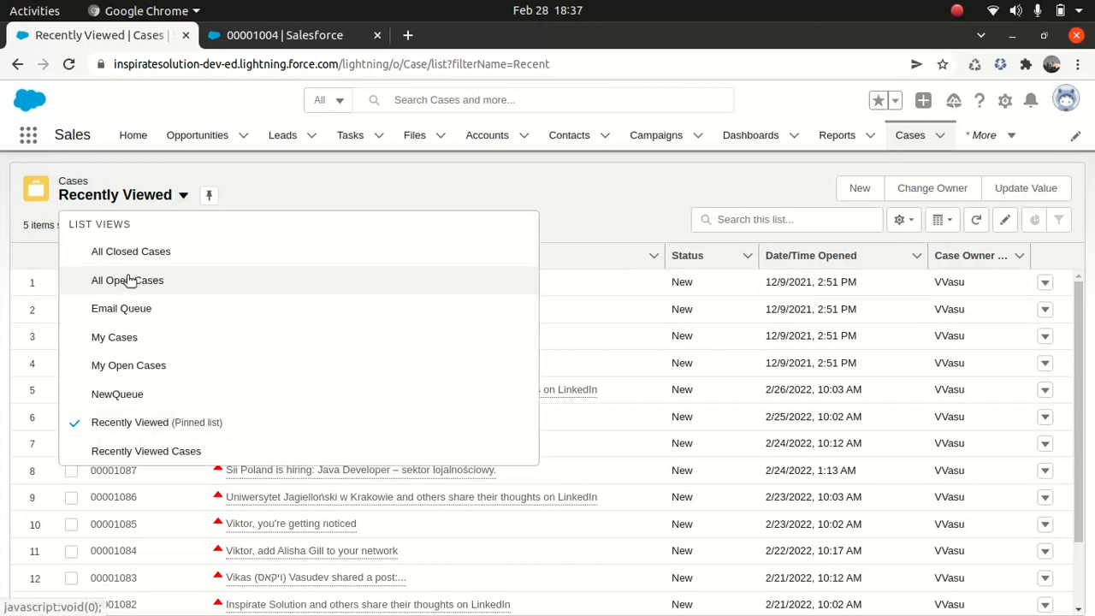
left_click(126, 282)
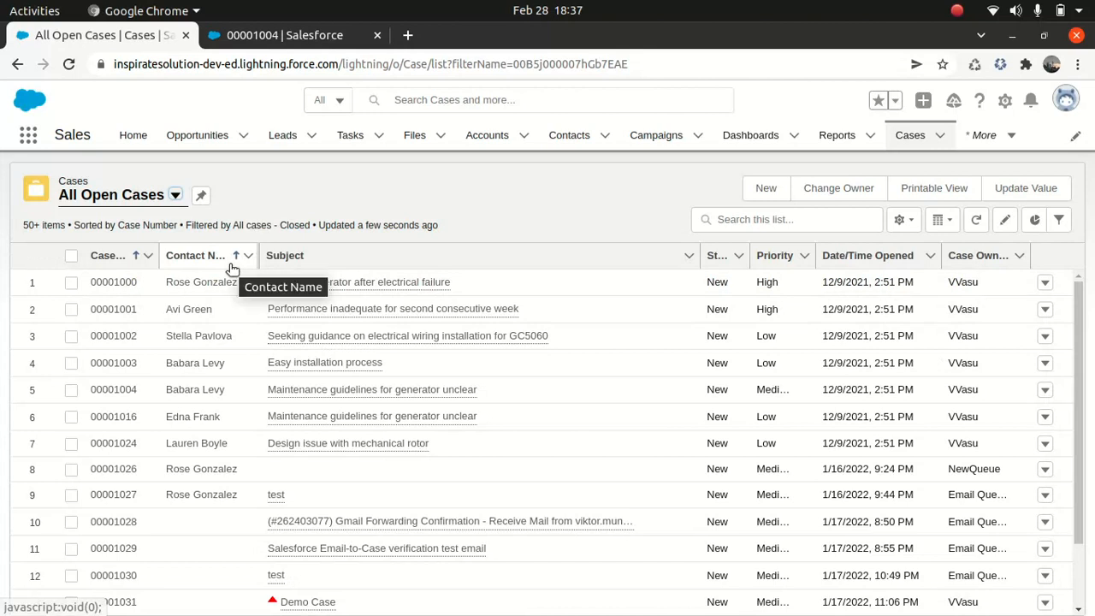
left_click(71, 282)
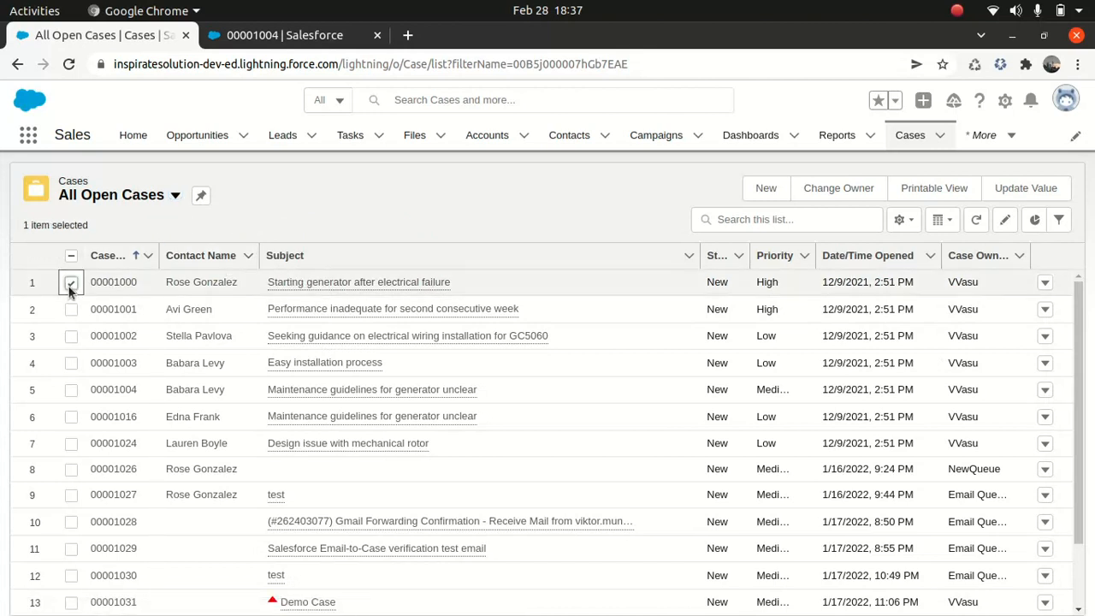
left_click(71, 309)
left_click(71, 335)
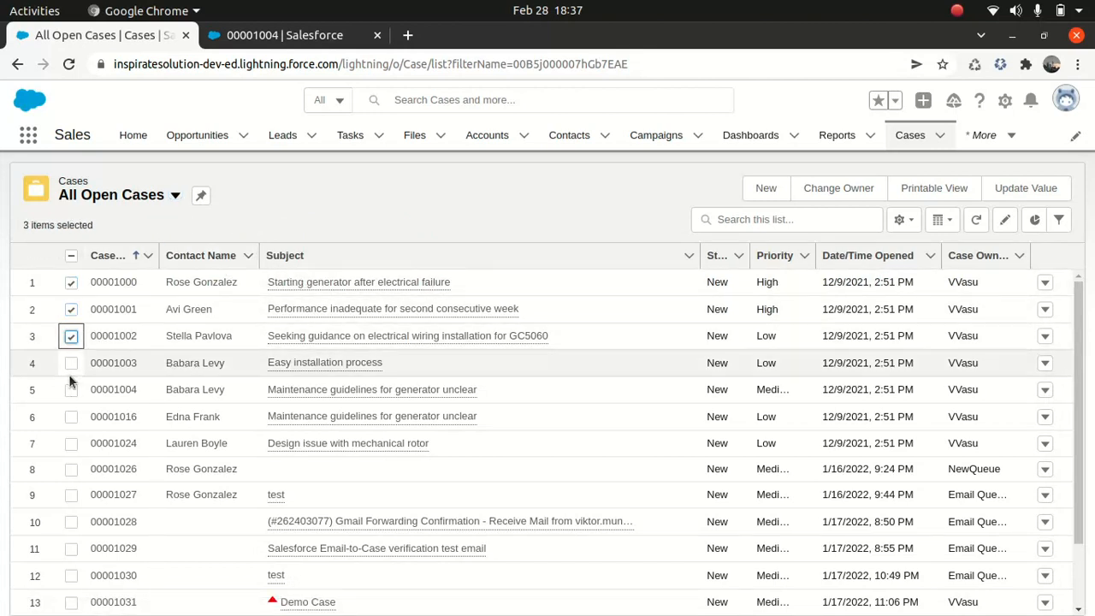
left_click(70, 365)
left_click(70, 389)
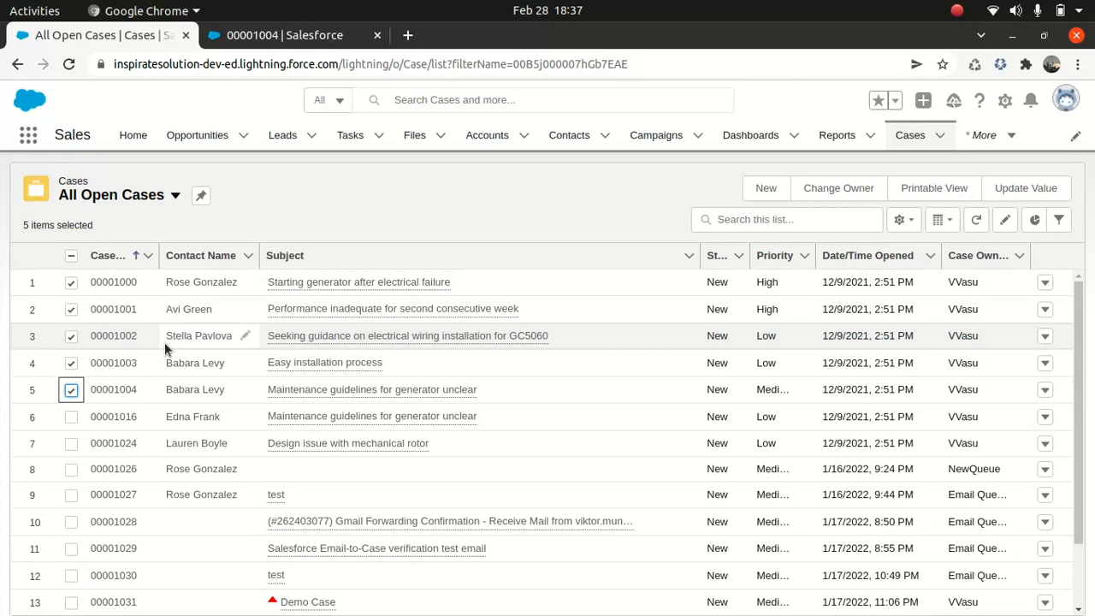
Update the status of the five selected cases to Closed in one mass update, and confirm the change.
left_click(1011, 192)
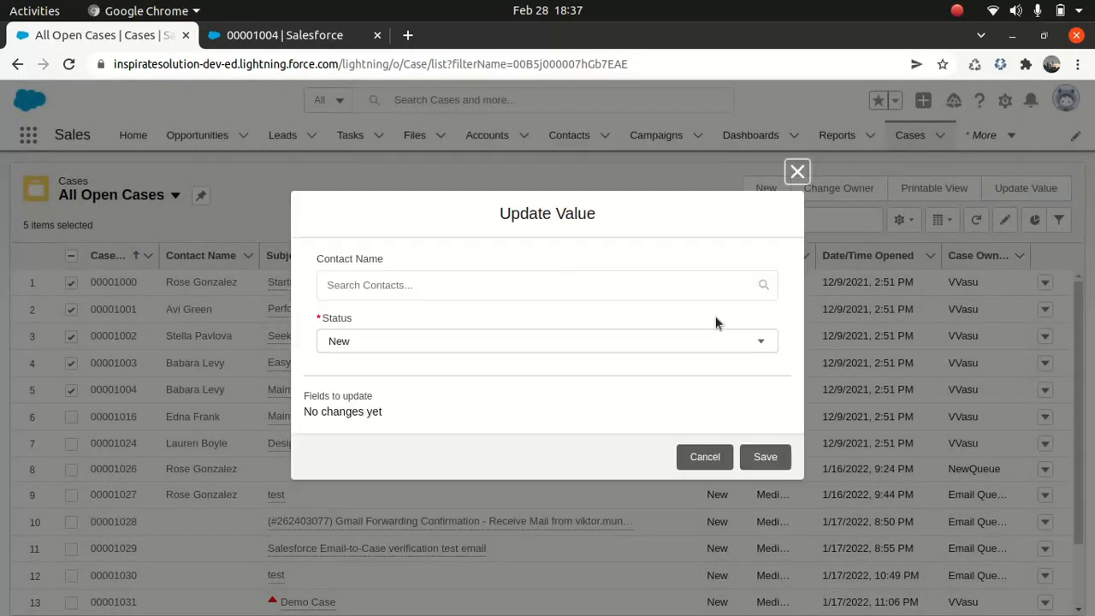
left_click(508, 341)
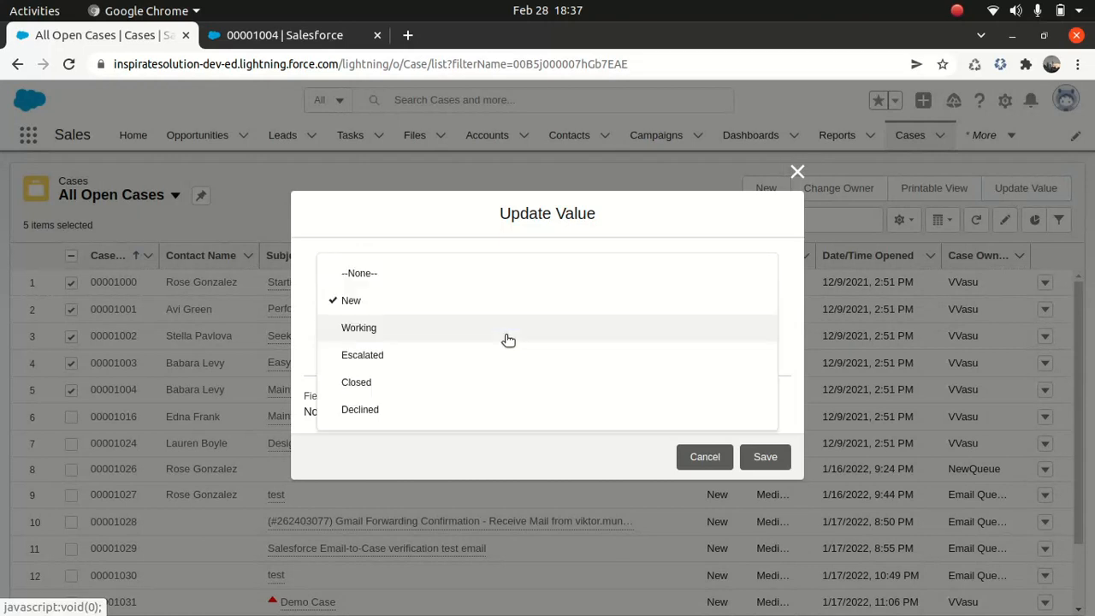
left_click(365, 382)
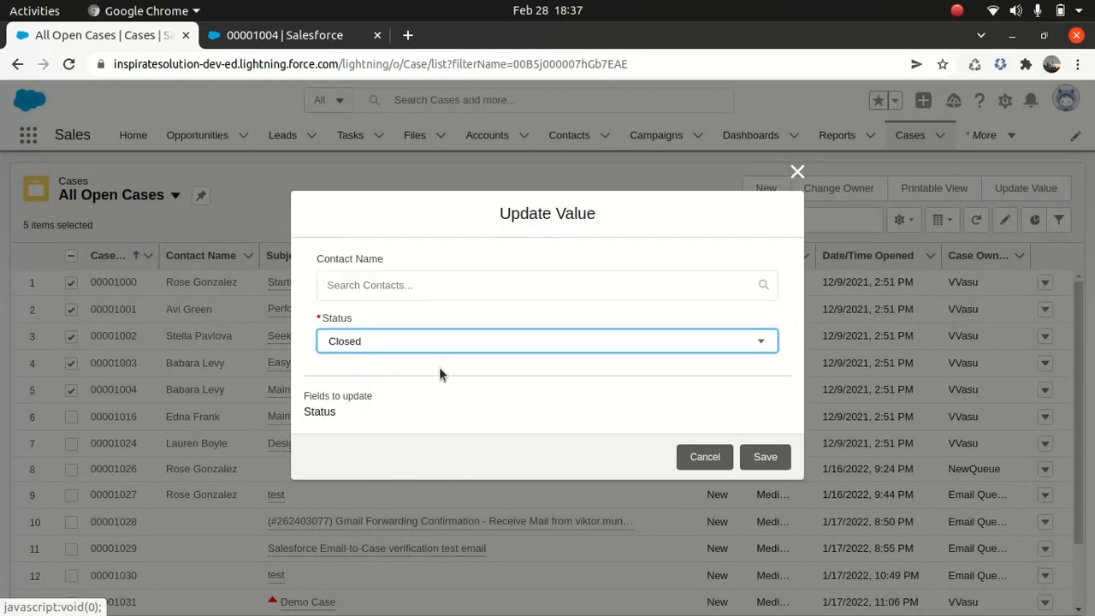
left_click(769, 458)
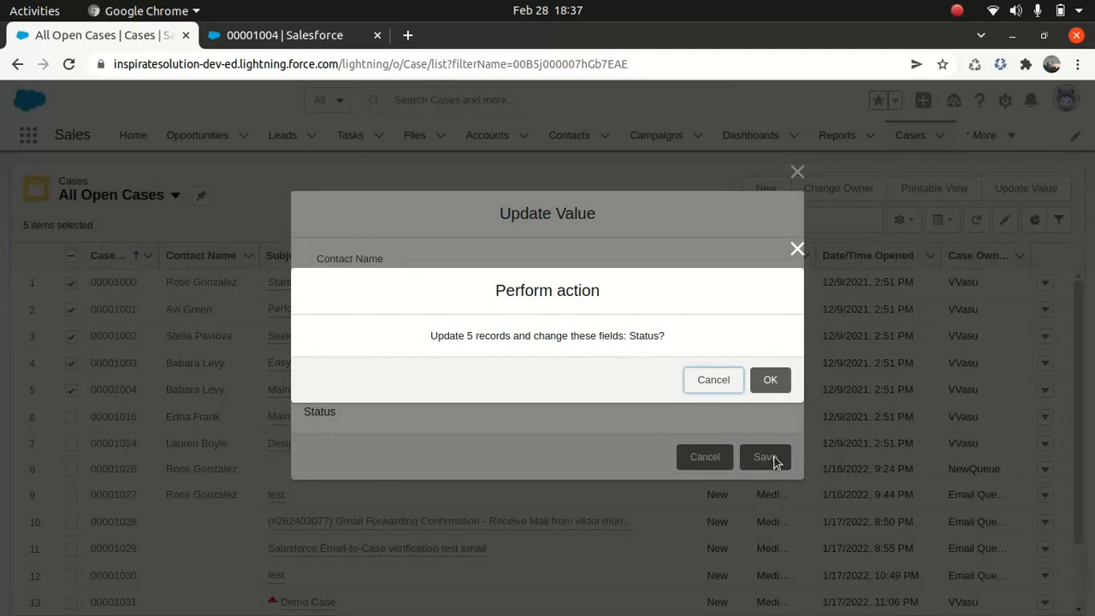
left_click(758, 384)
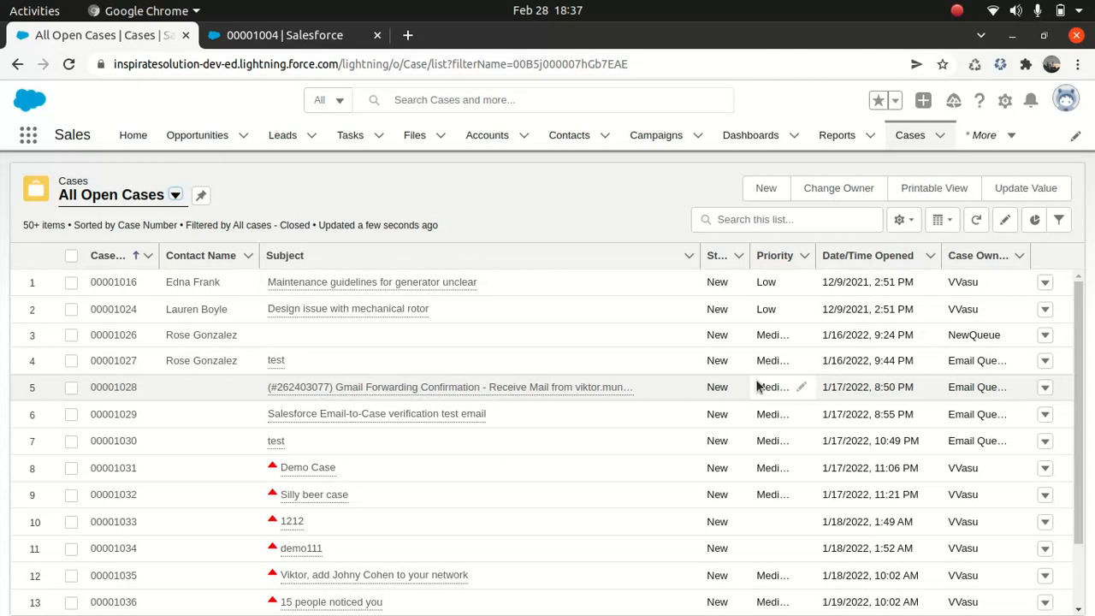
Open the Case object's Buttons, Links, and Actions in Setup's Object Manager, finding the object with the search term "case".
left_click(1005, 100)
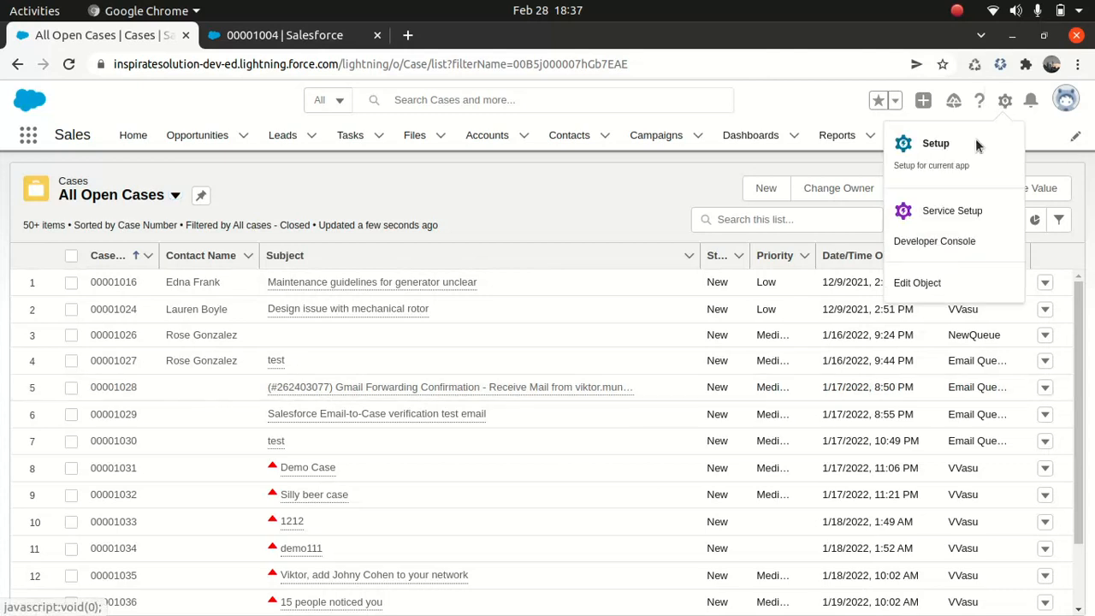
left_click(932, 150)
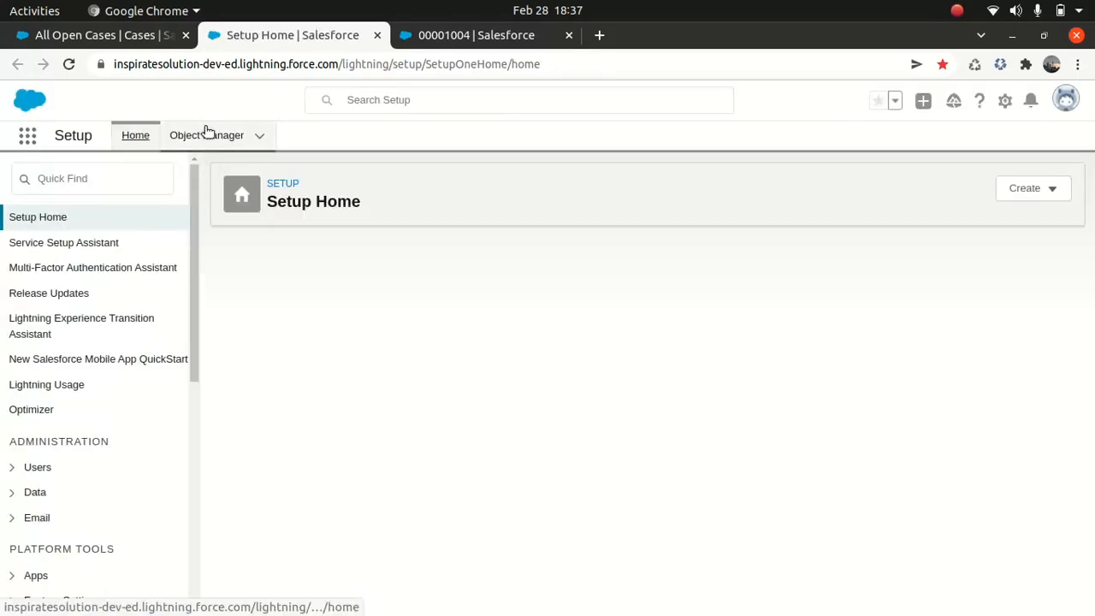
left_click(205, 135)
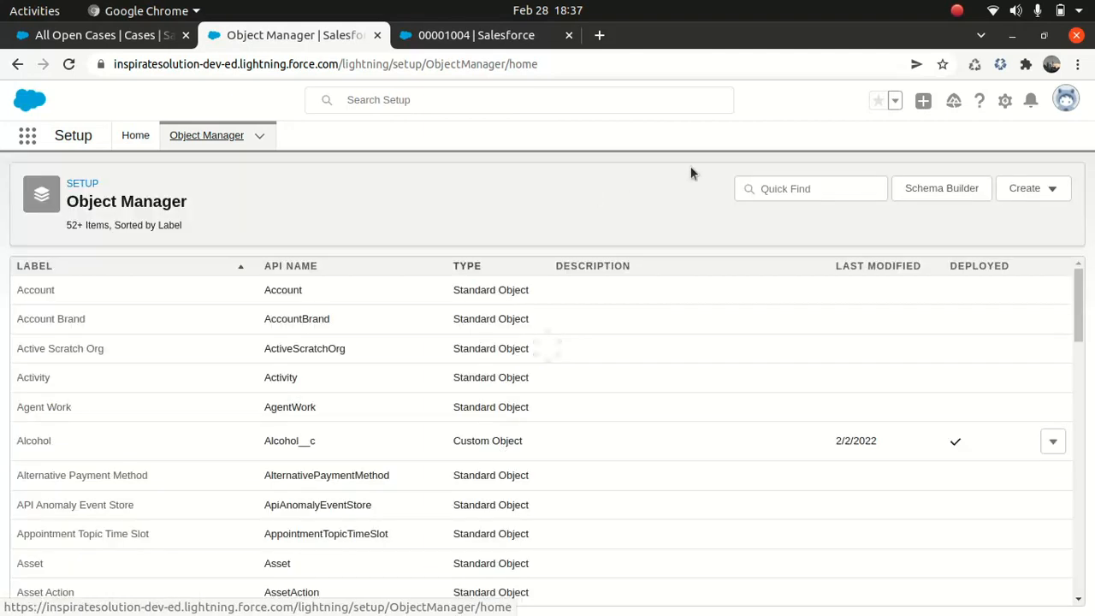
left_click(784, 183)
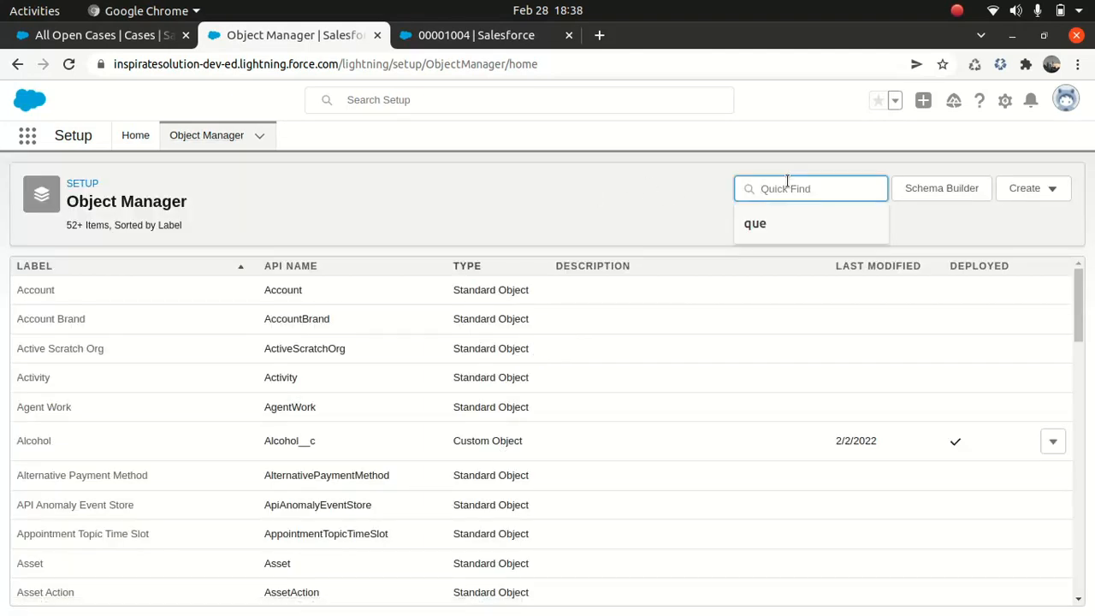
type("case")
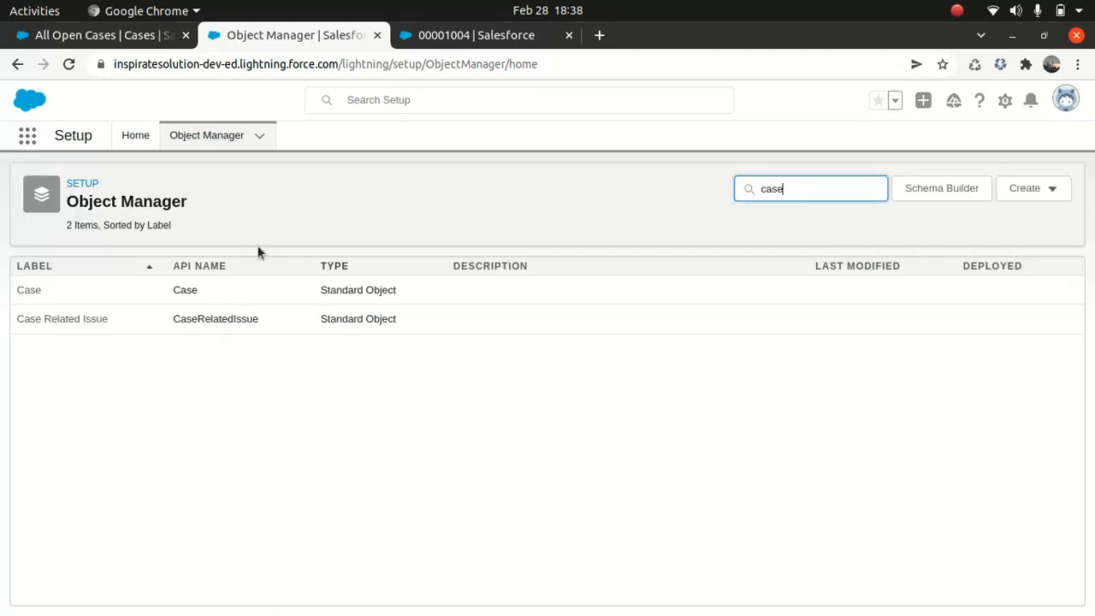
left_click(31, 292)
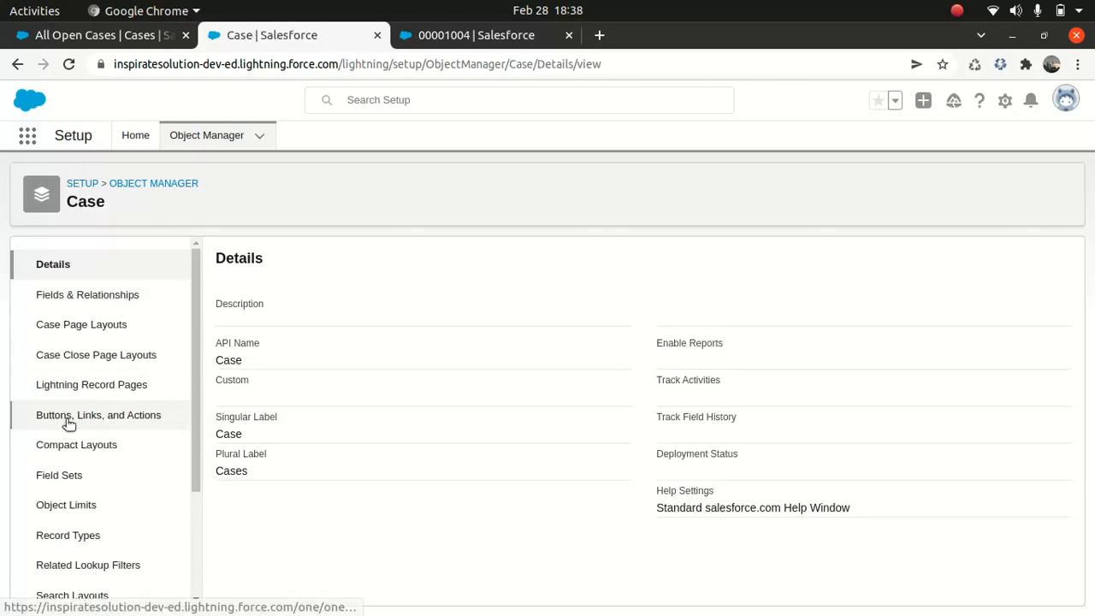
left_click(96, 419)
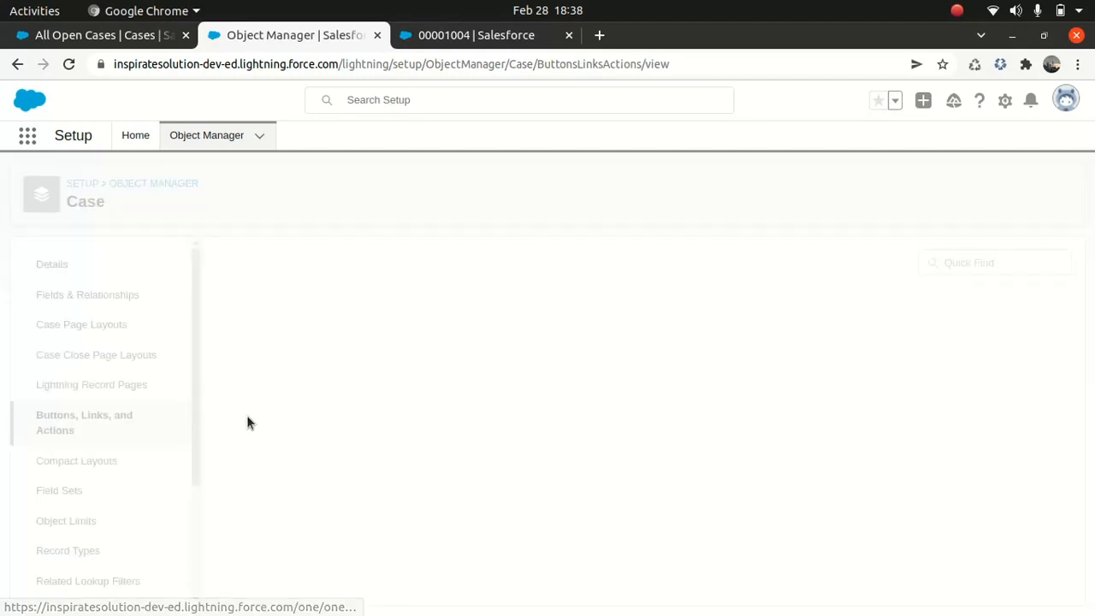
left_click(911, 263)
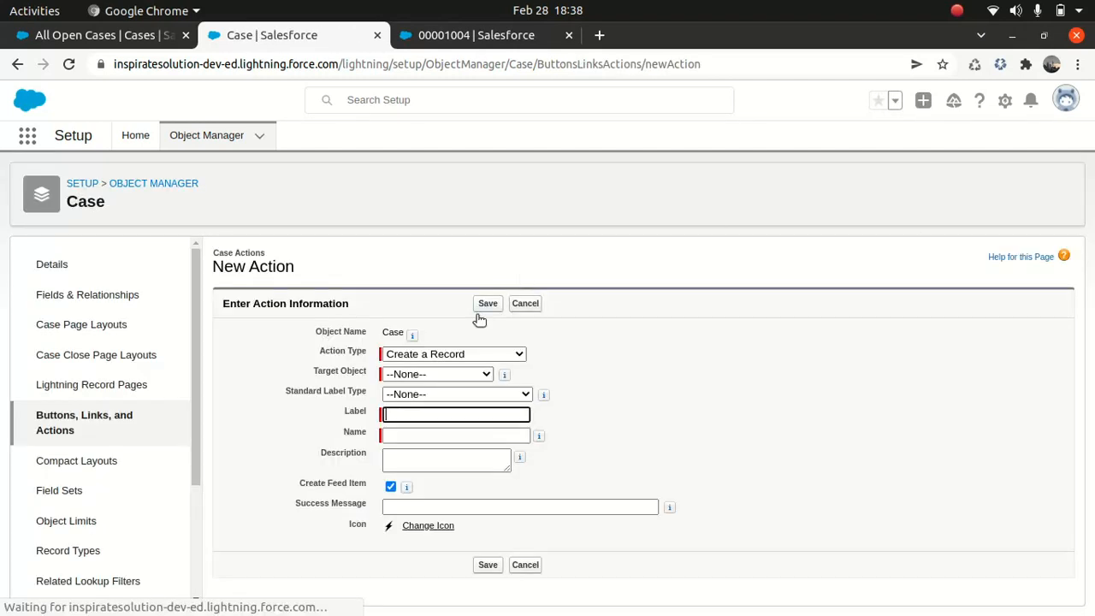
left_click(460, 358)
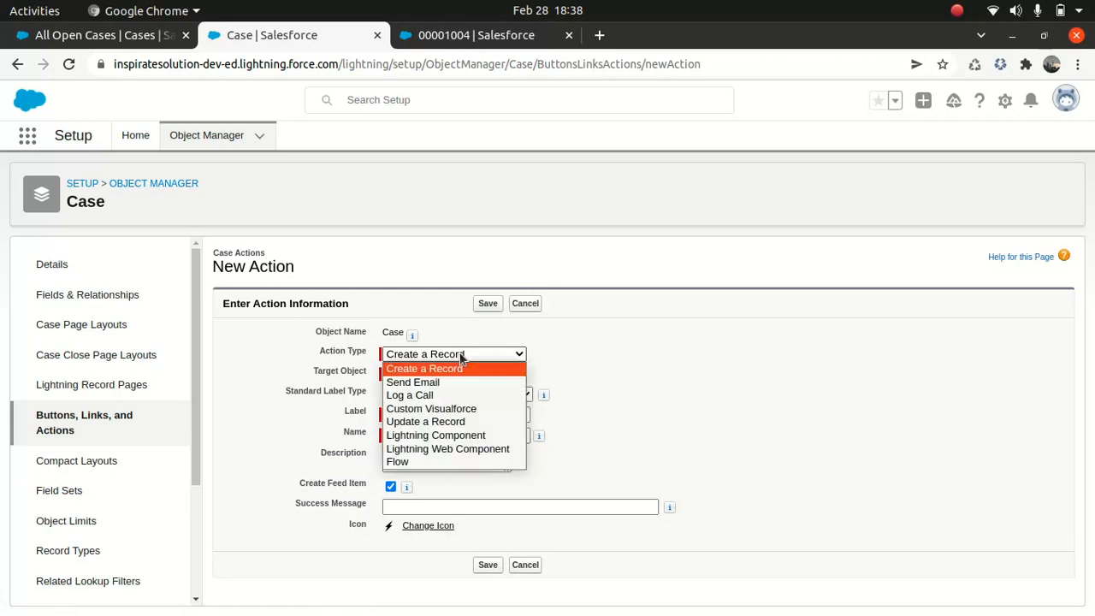
left_click(438, 420)
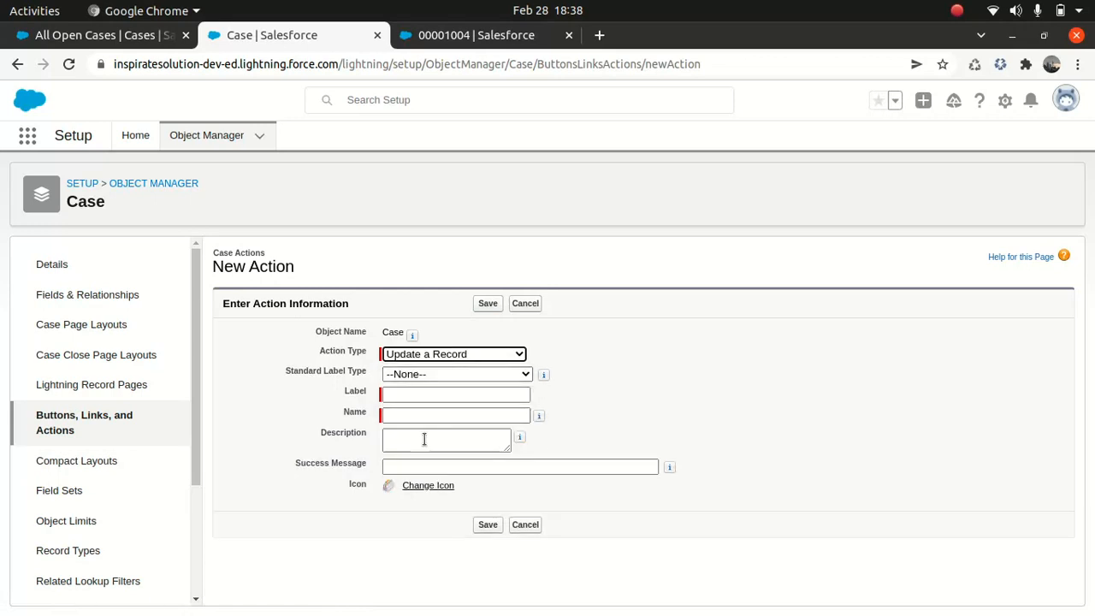
left_click(527, 523)
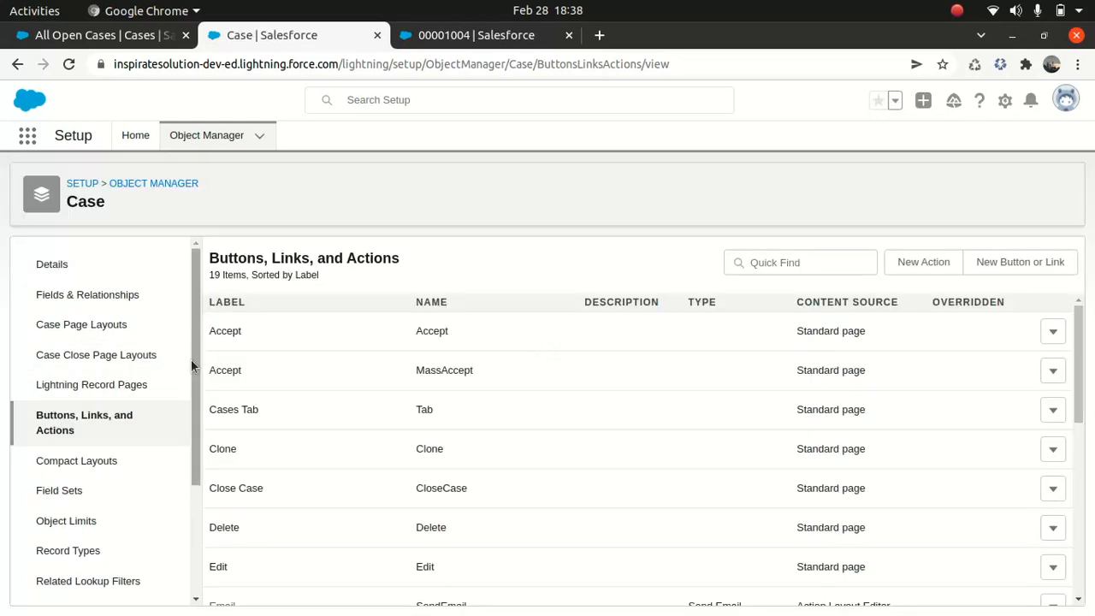
Examine the quick actions in the Case List View layout under Search Layouts for Salesforce Classic, and return to the All Open Cases list.
scroll(189, 361, "down", 3)
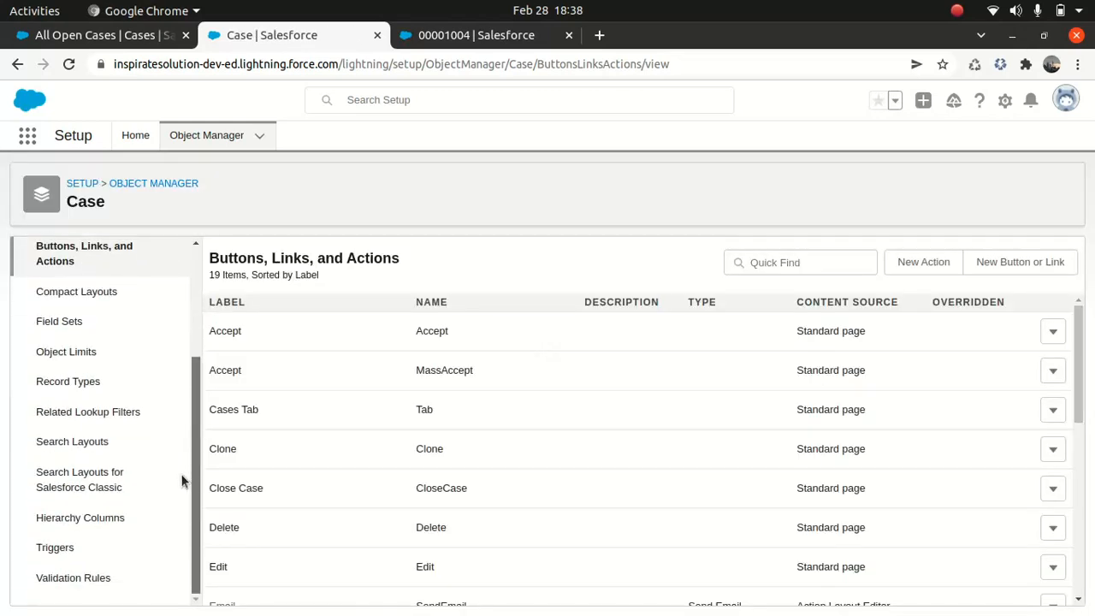
left_click(75, 484)
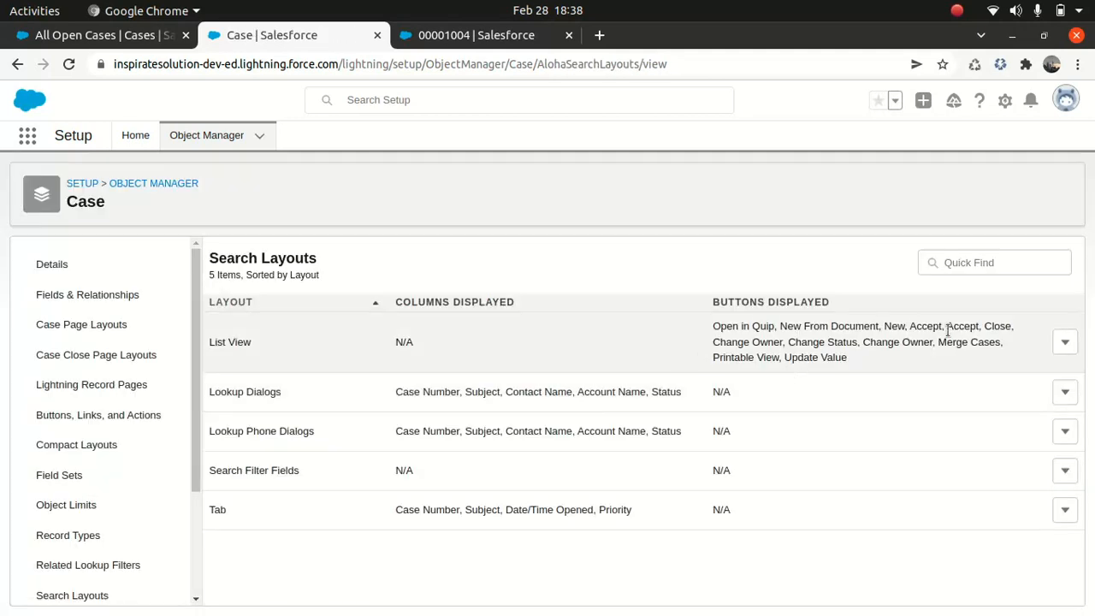
left_click(1064, 343)
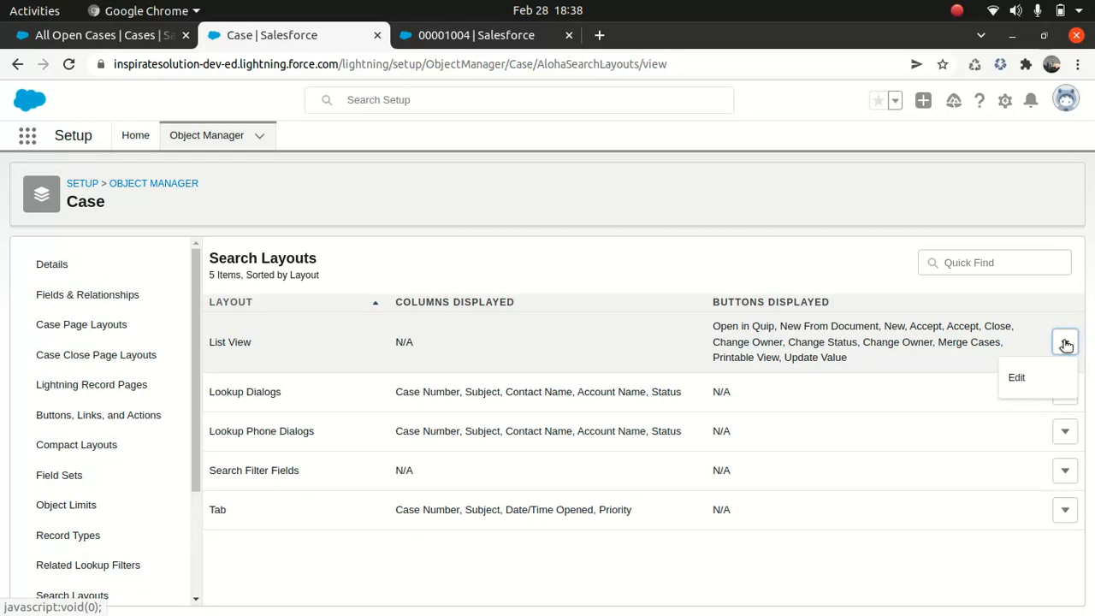
left_click(1020, 377)
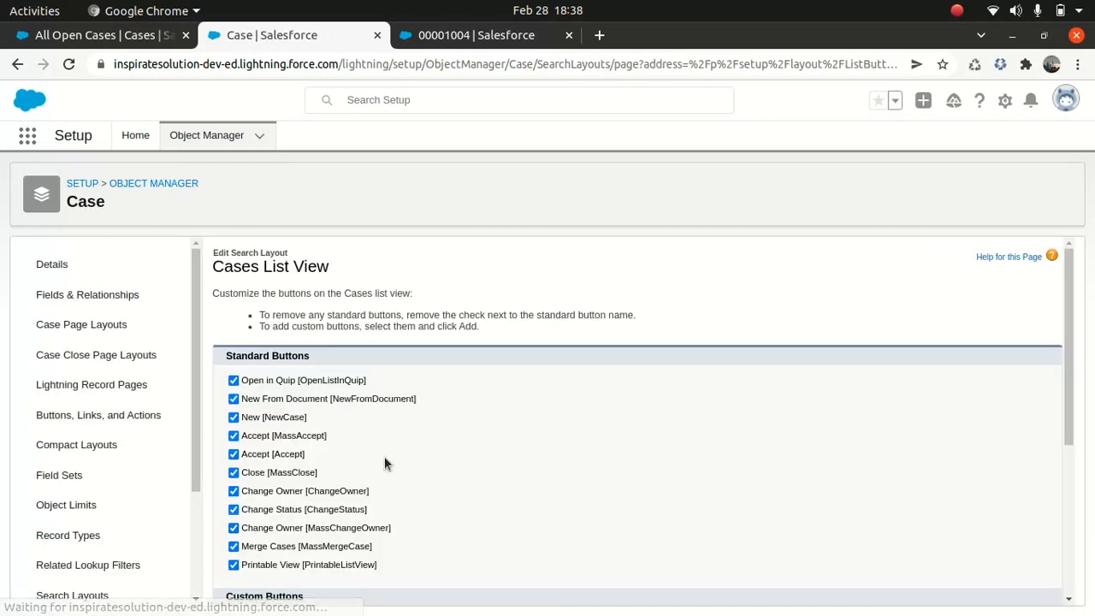
scroll(1032, 484, "down", 5)
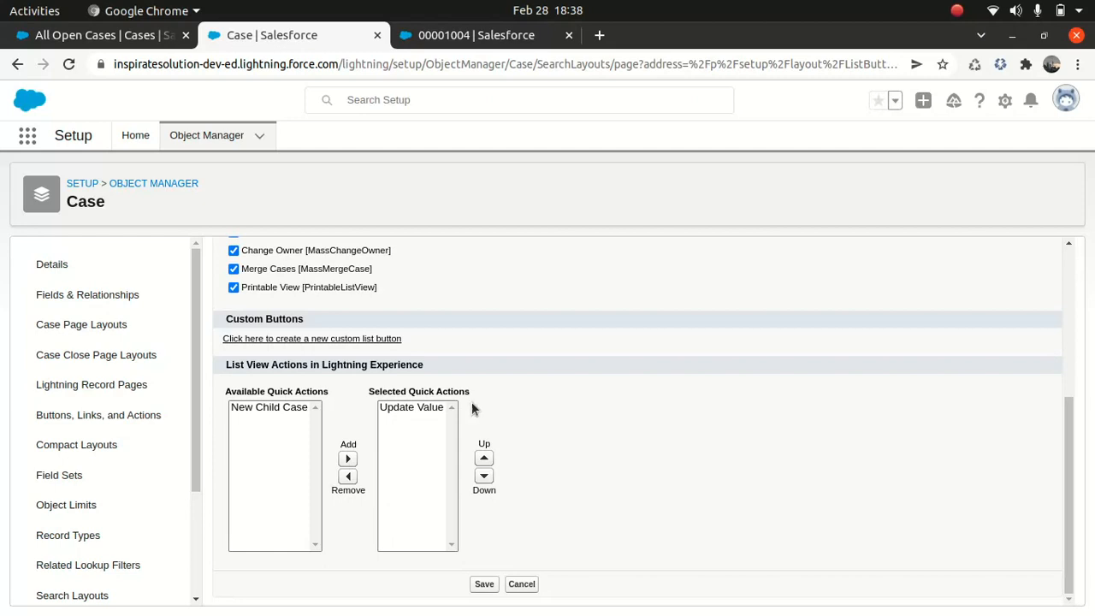
left_click(111, 35)
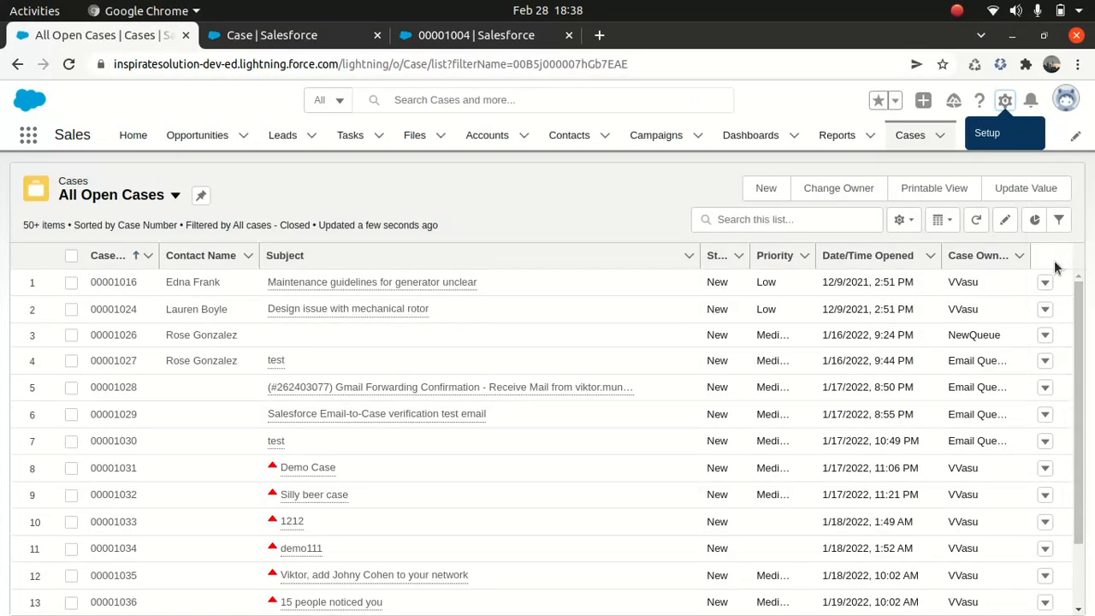